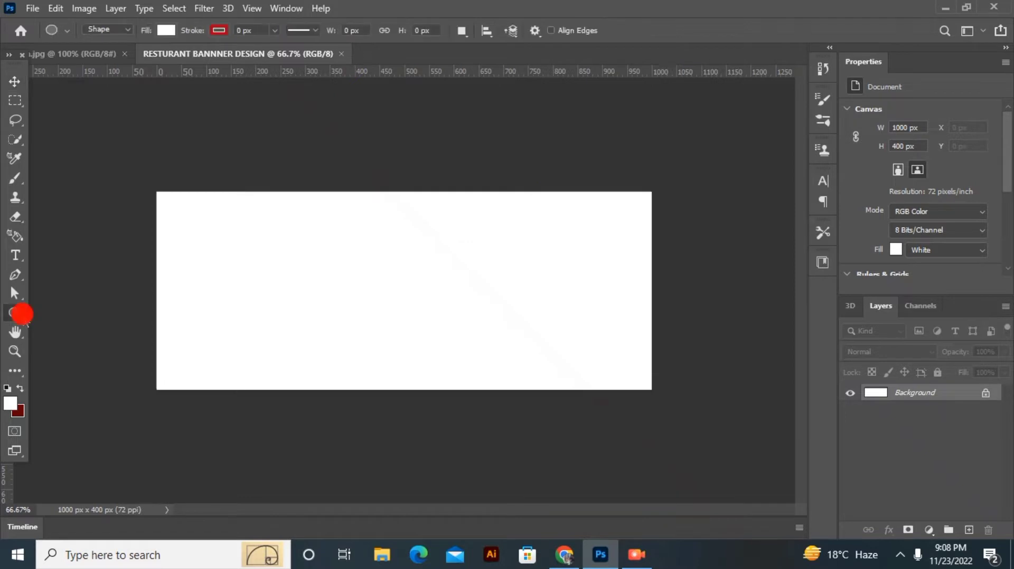
- Draw a rectangle about 541 by 156 px on the canvas and fill it with dark green from the recent colours
right_click(27, 311)
left_click(49, 315)
left_click_drag(332, 266, 601, 344)
left_click(166, 30)
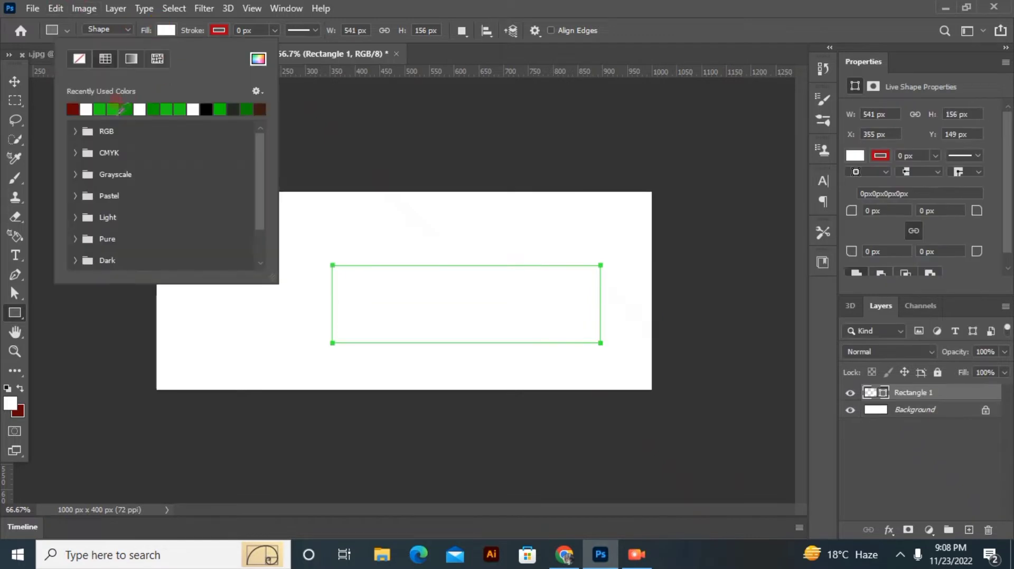
left_click(114, 109)
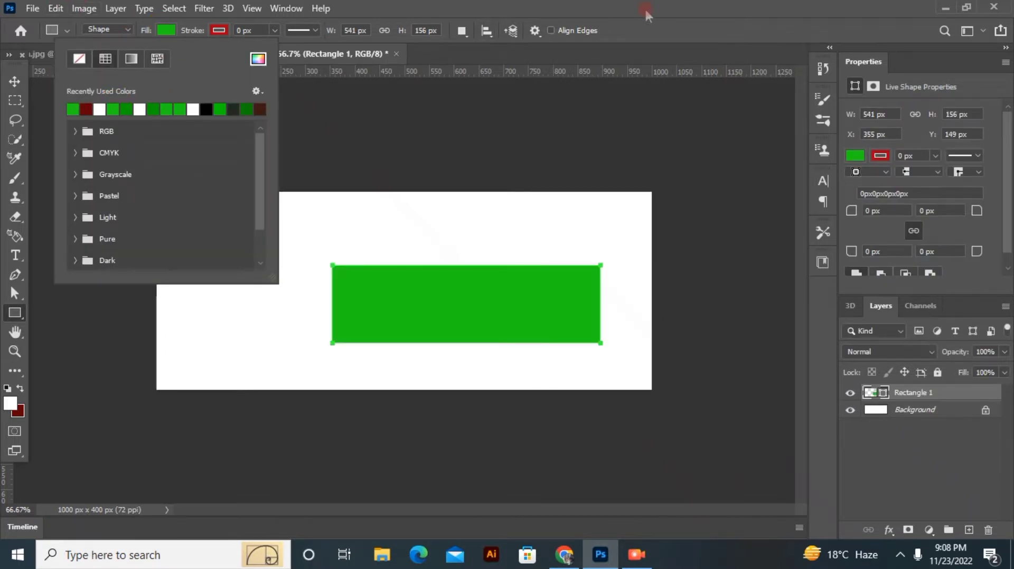
left_click(126, 109)
left_click(516, 75)
- Round all four corners of the green rectangle to 78 px and shift the shape up and to the left
left_click_drag(852, 212, 993, 230)
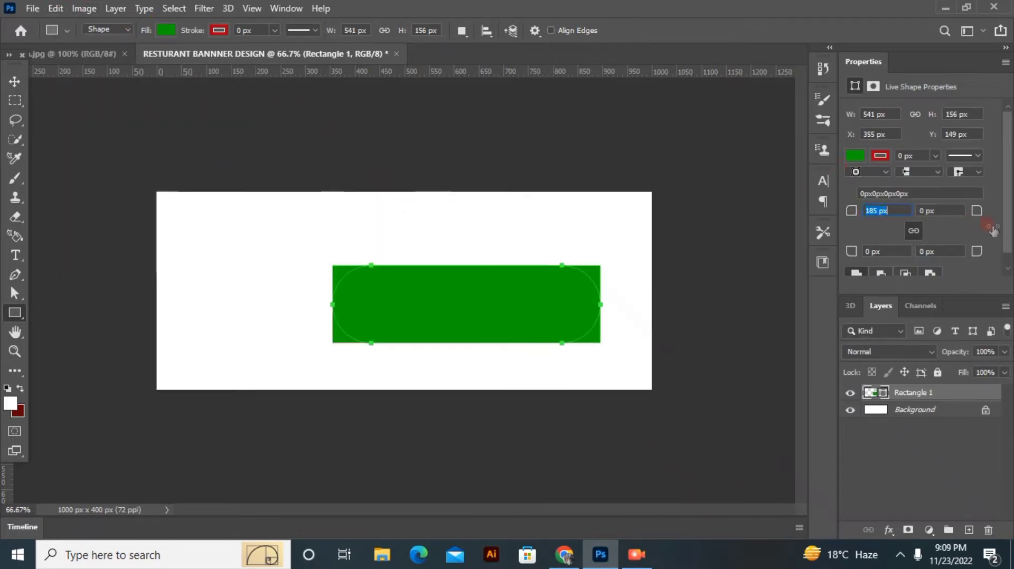
key("v")
left_click_drag(408, 305, 386, 290)
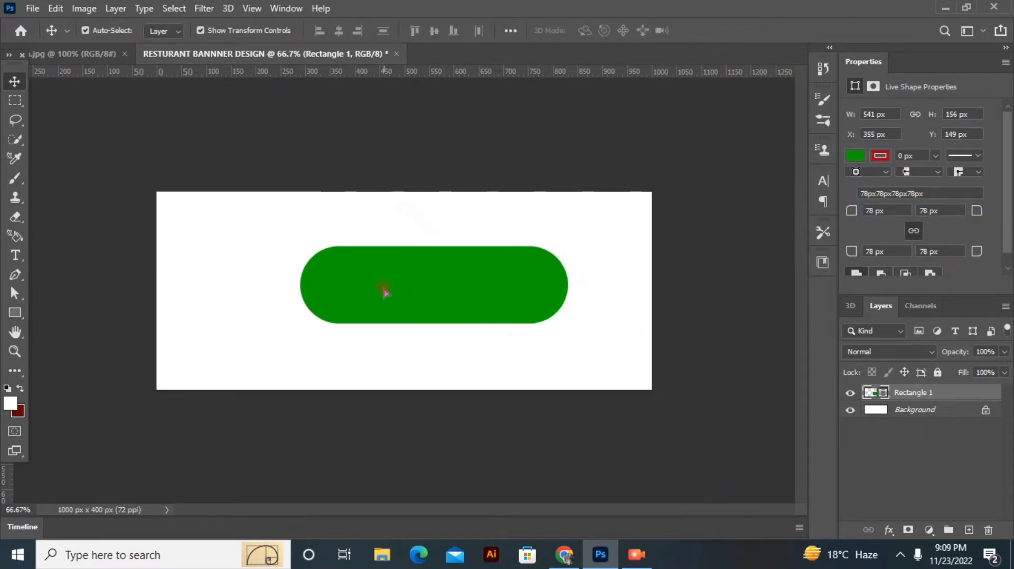
- Copy the selected salad plate into the banner document, scale it to 41.89% and fit it in the green shape's left rounded end
left_click(101, 53)
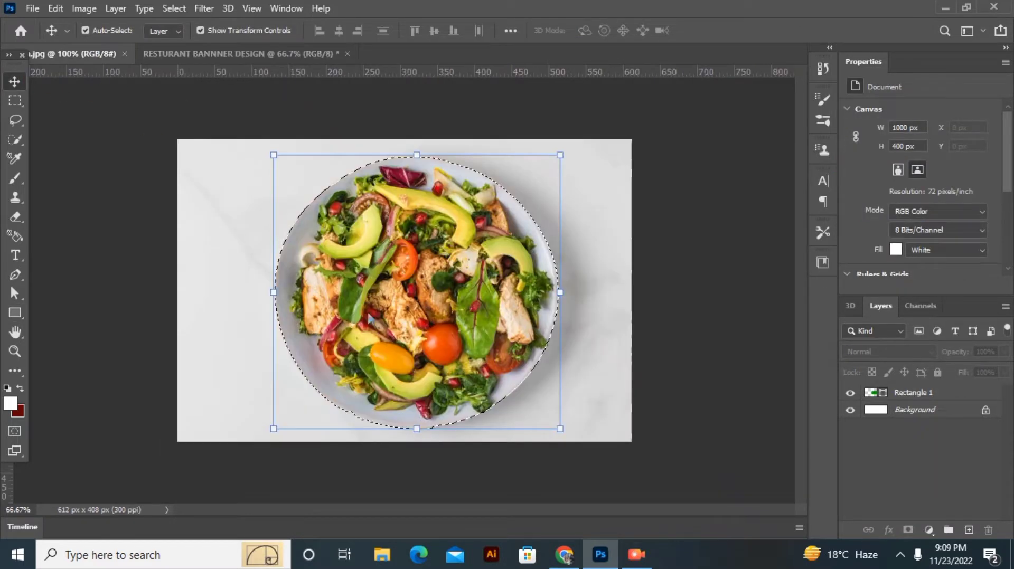
key("ctrl+c")
key("ctrl+Tab")
key("ctrl+v")
left_click_drag(487, 288, 390, 291)
left_click_drag(356, 301, 392, 286)
left_click_drag(375, 286, 364, 286)
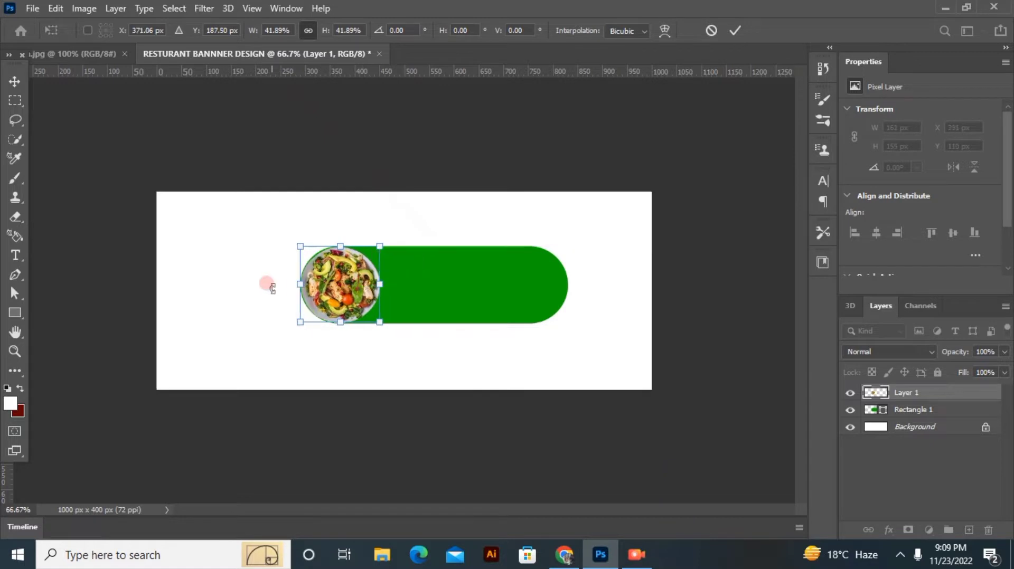
left_click(736, 30)
- Transform the plate and green shape together: rotate to about -13.67°, enlarge to about 151.54% and run them off the canvas's right edge
left_click_drag(408, 463, 462, 280)
left_click_drag(391, 308, 329, 325)
left_click_drag(262, 264, 261, 317)
left_click_drag(369, 295, 520, 259)
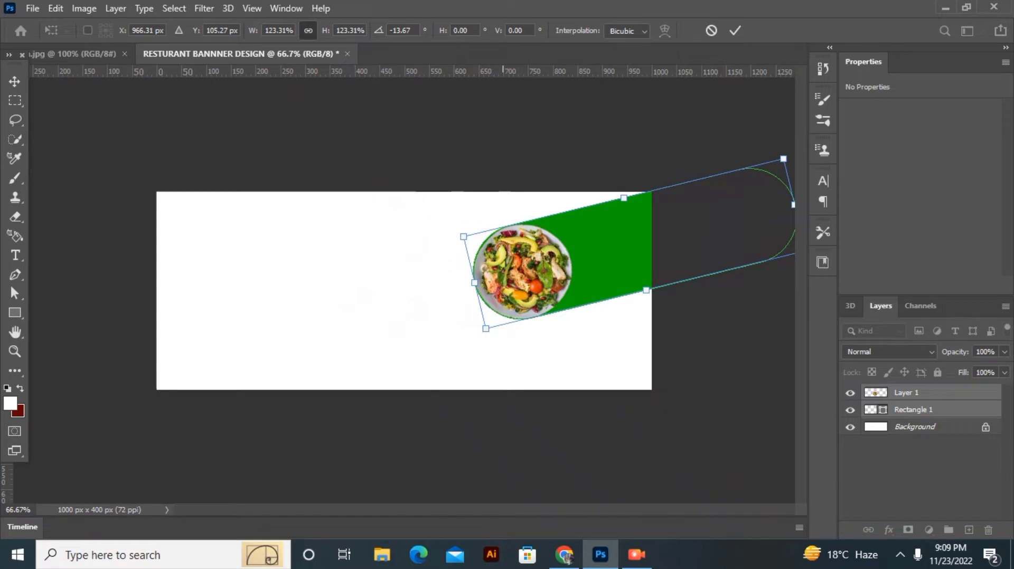
left_click_drag(485, 328, 418, 368)
mouse_move(448, 308)
left_mouse_down()
mouse_move(439, 297)
mouse_move(453, 296)
left_mouse_up()
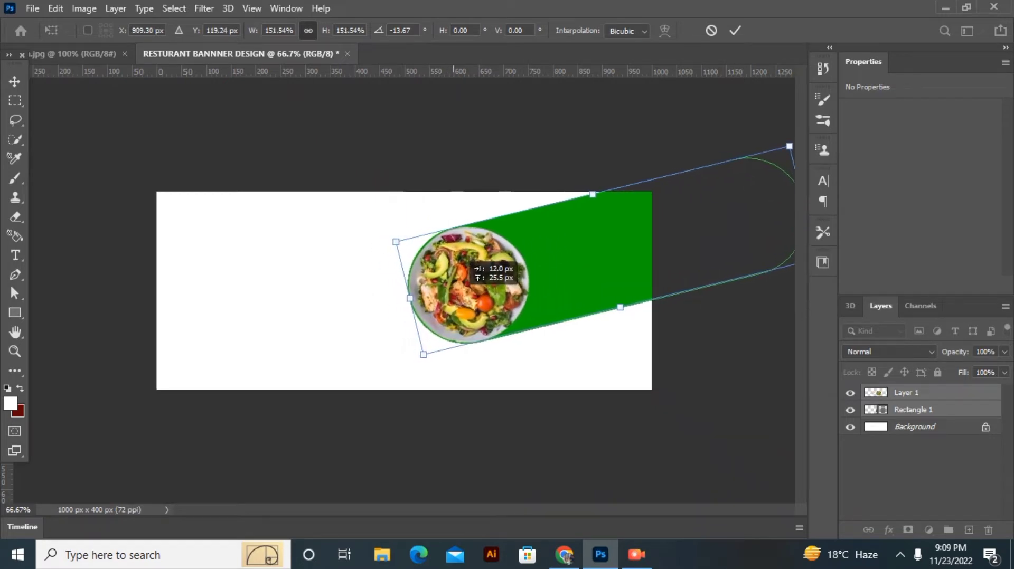
key("Return")
left_click(360, 278)
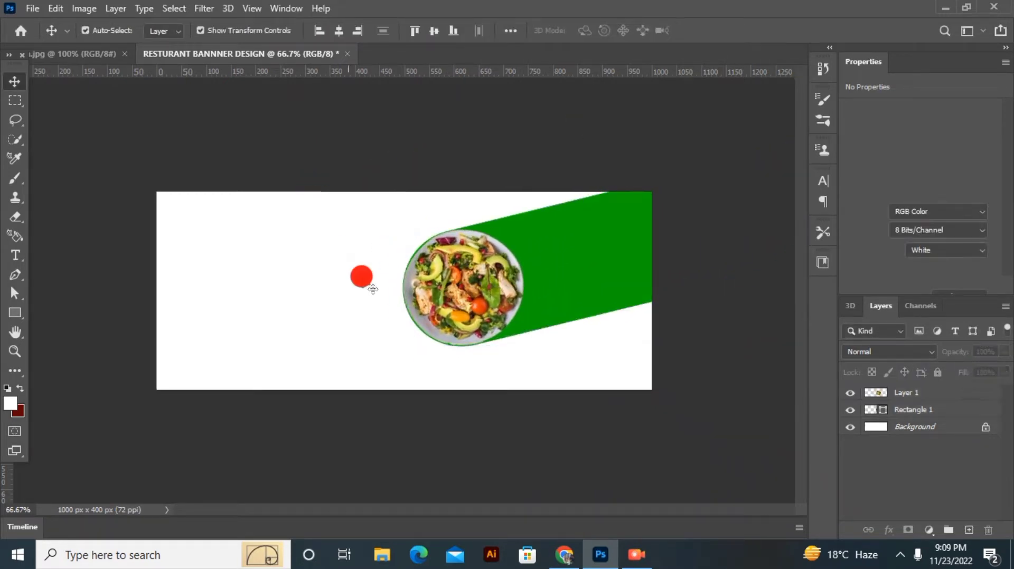
- Enable the Drop Shadow and Outer Glow layer styles on the salad plate layer
left_click(434, 274)
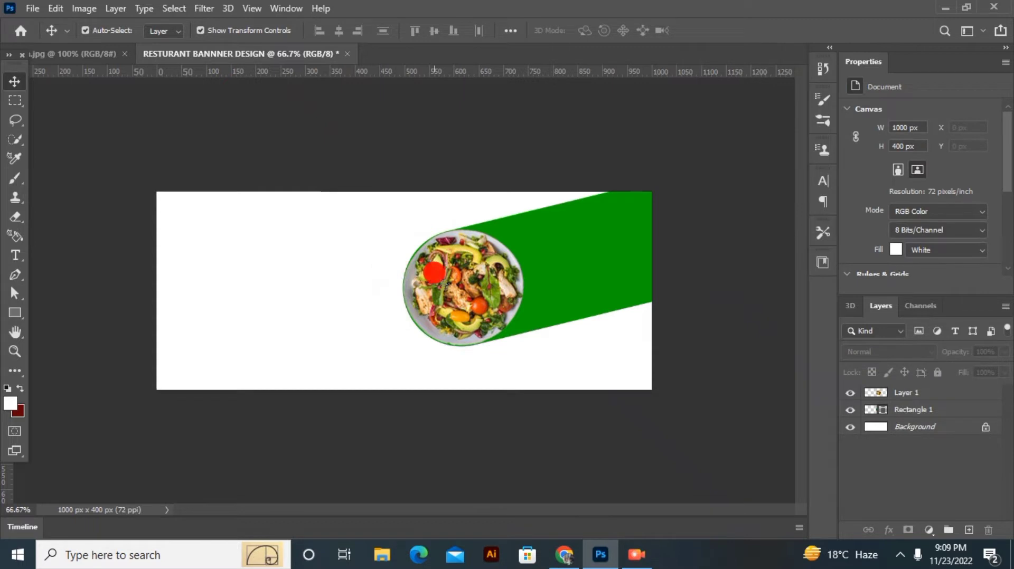
left_click(941, 390)
left_click(938, 392)
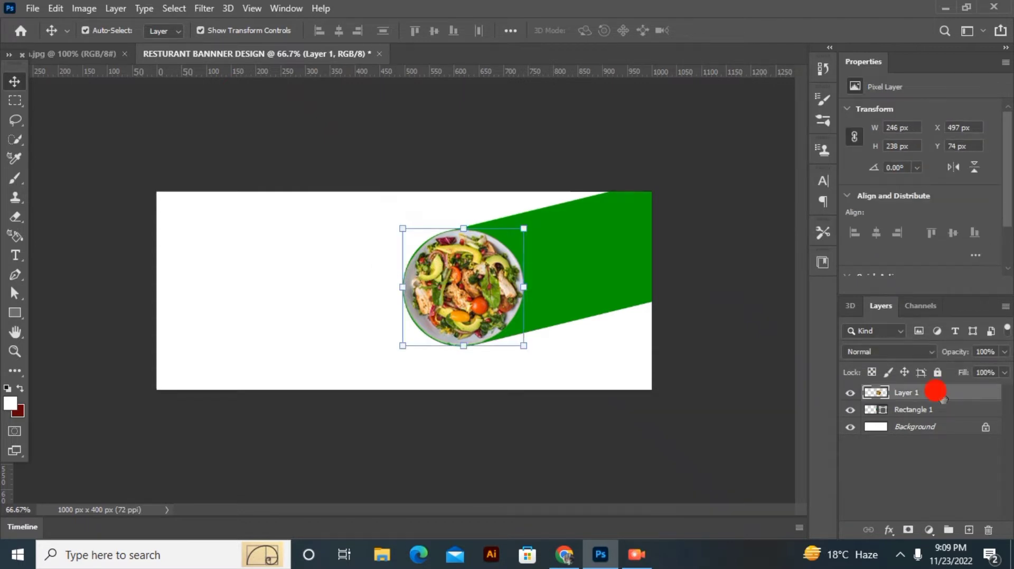
double_click(937, 392)
scroll(396, 374, "down", 4)
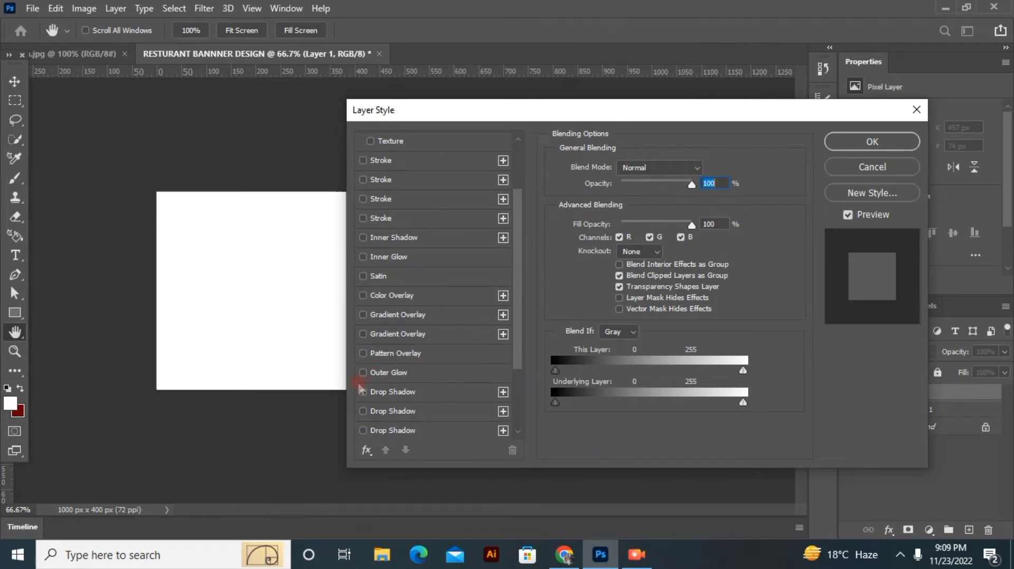
left_click_drag(369, 110, 618, 98)
left_click(611, 361)
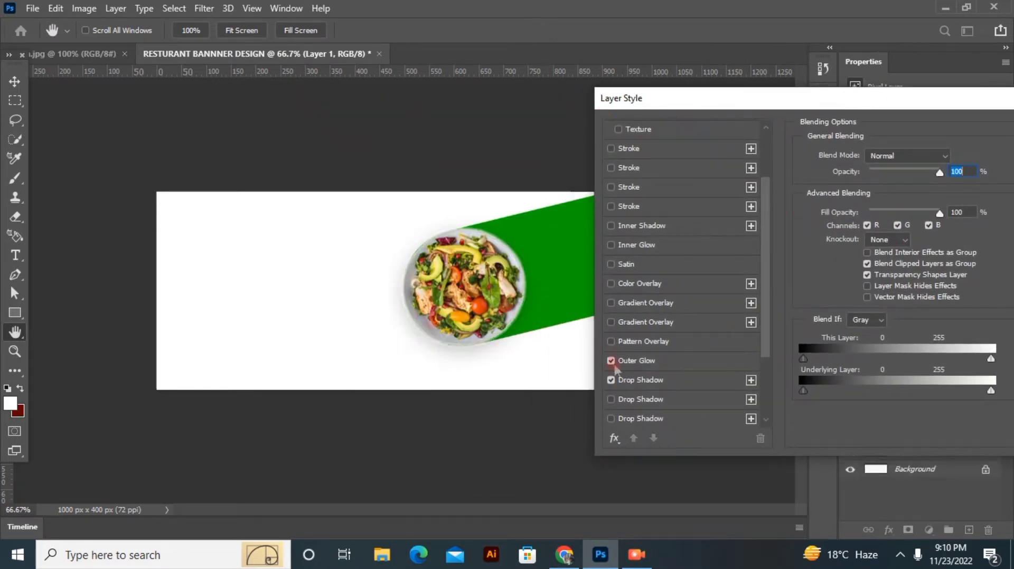
- Set the plate's outer glow to black (000000) with 27% opacity, 73% spread and 8 px size, and apply it
left_click_drag(754, 98, 628, 106)
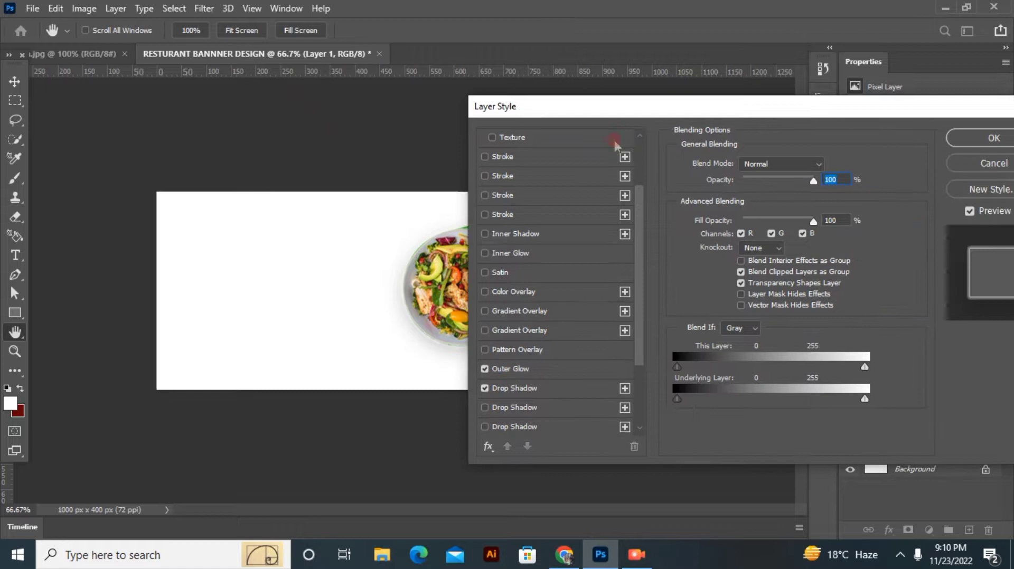
left_click(531, 369)
left_click(707, 215)
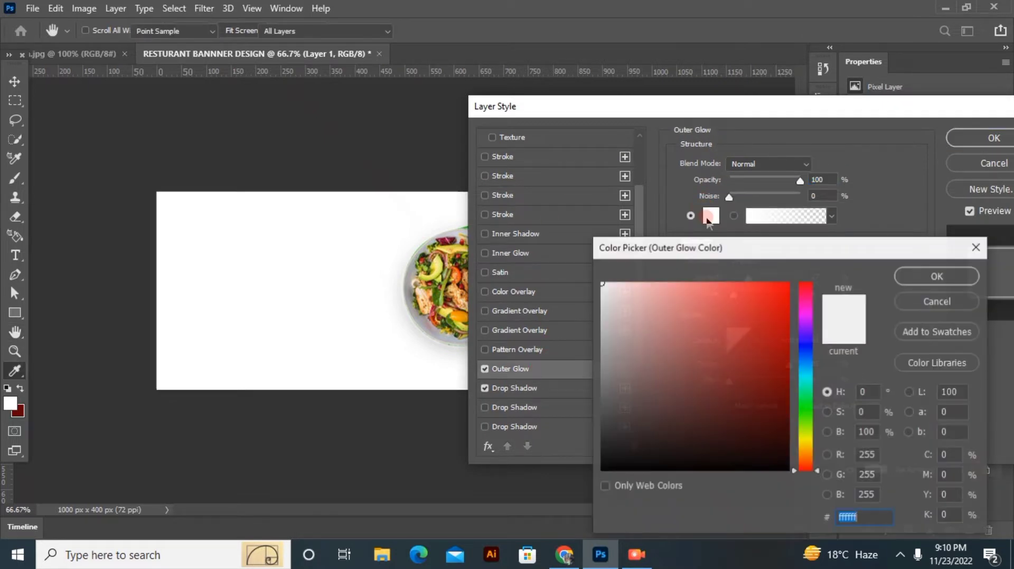
type("000000")
left_click(936, 277)
left_click_drag(800, 181, 748, 182)
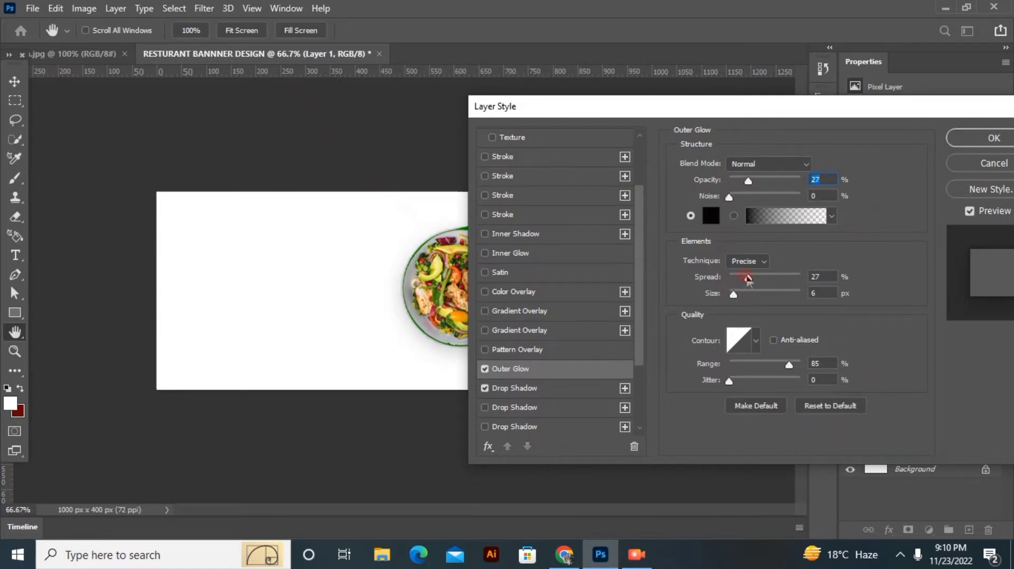
left_click_drag(749, 278, 735, 294)
left_click_drag(567, 111, 485, 81)
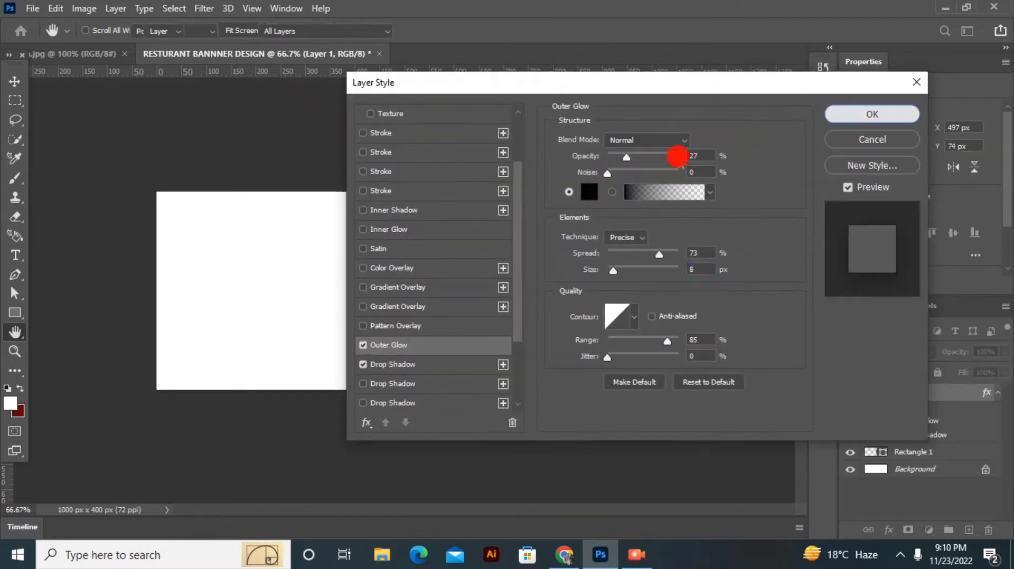
left_click(872, 114)
left_click(240, 178)
- Add the two-line heading "ENJOY OUR / DELICIOUSE FOOD" in the upper left of the banner
left_click(15, 255)
left_click(181, 232)
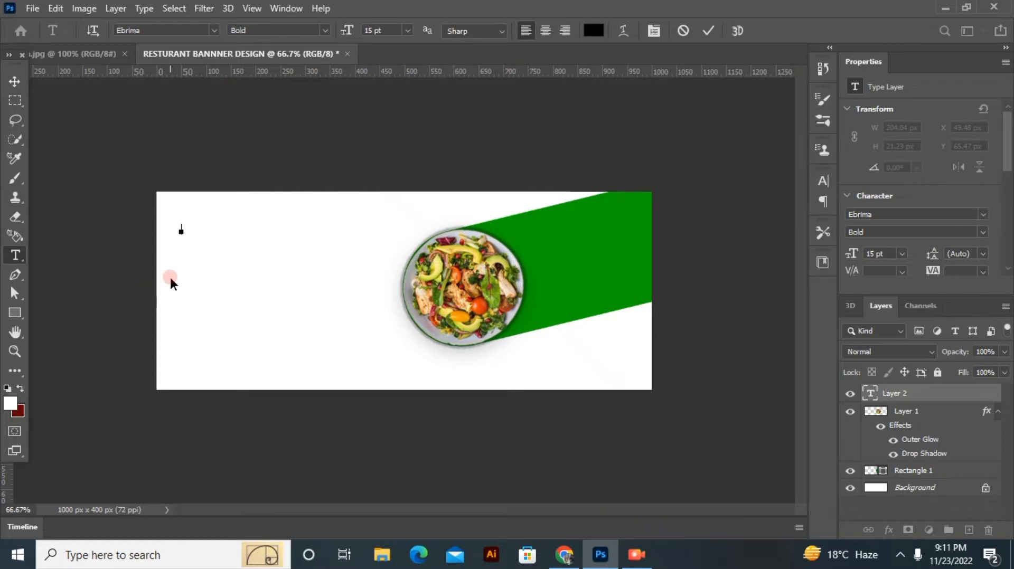
type("ENJOY OUR")
key("Return")
type("DELI")
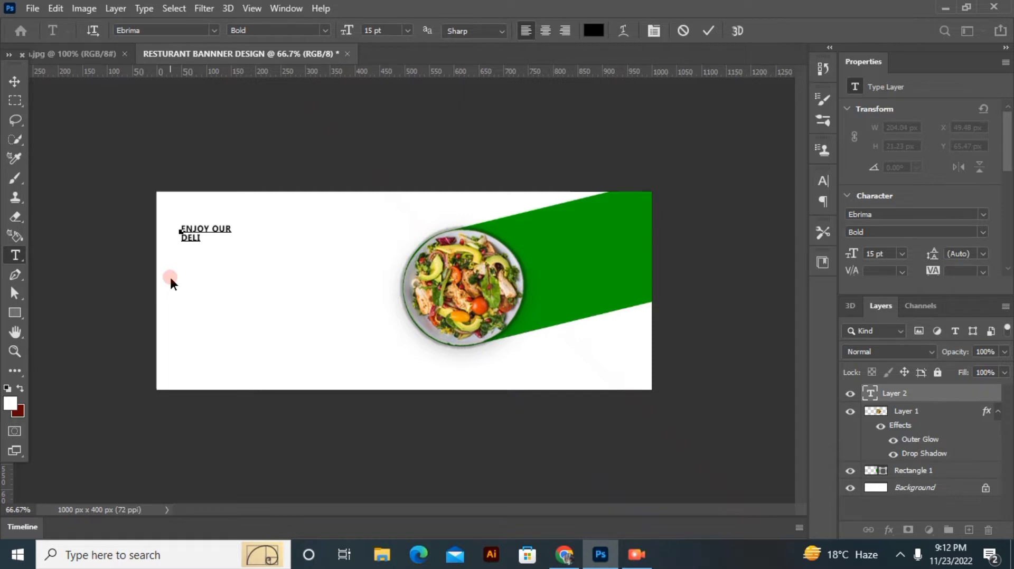
type("CIOUSE FOOD")
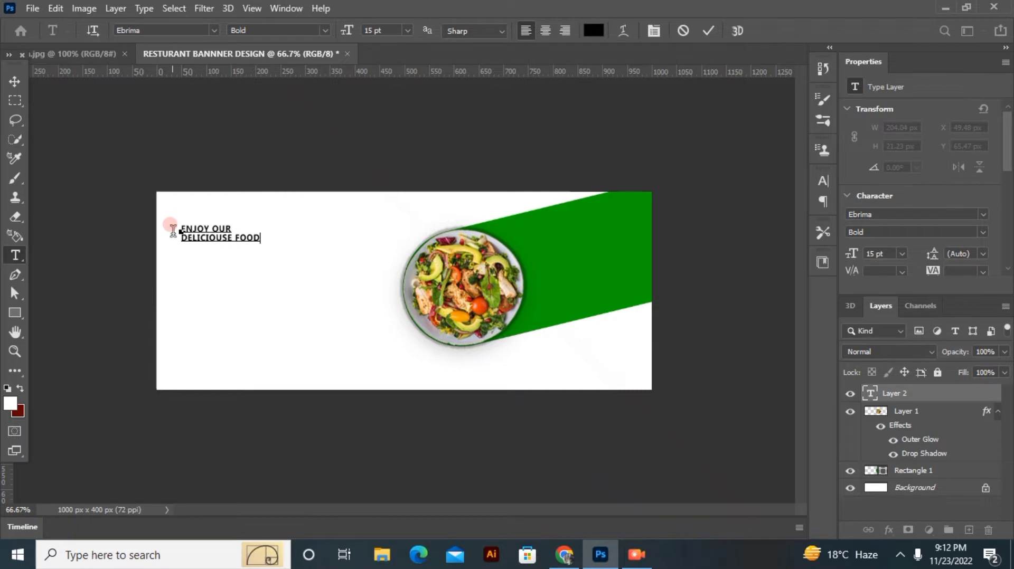
- Recolour the whole heading text with the green sampled from the banner shape
key("ctrl+a")
left_click(587, 30)
left_click(631, 224)
left_click(935, 275)
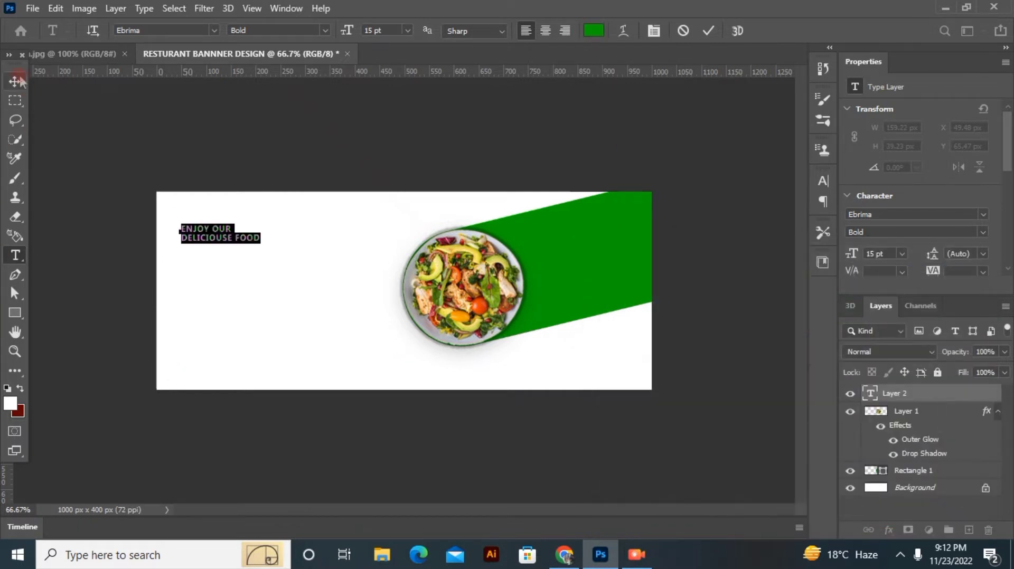
- Scale the heading to about 228.48% and position it in the banner's upper left area
left_click(17, 79)
key("ctrl+t")
left_click_drag(258, 241, 353, 292)
left_click_drag(233, 257, 233, 264)
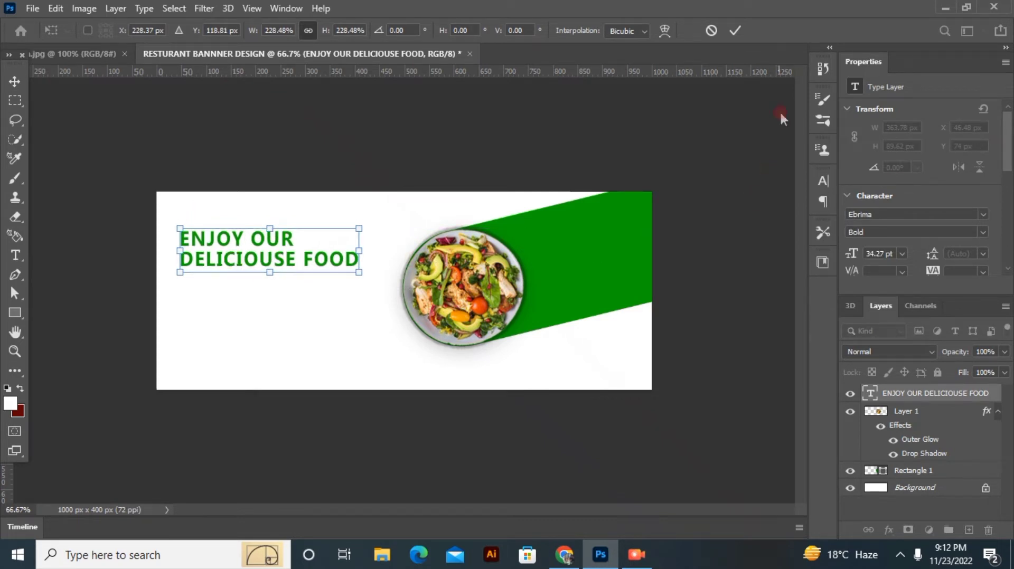
left_click(740, 31)
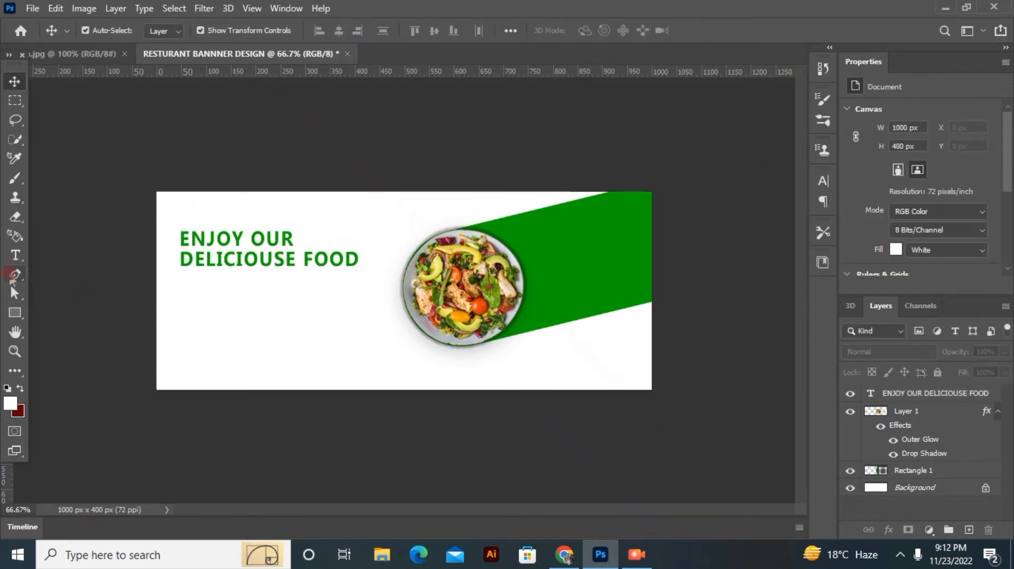
- Create a Lorem Ipsum paragraph box about 358 by 95 px below the heading, with 10 pt text in a darker green
left_click(15, 255)
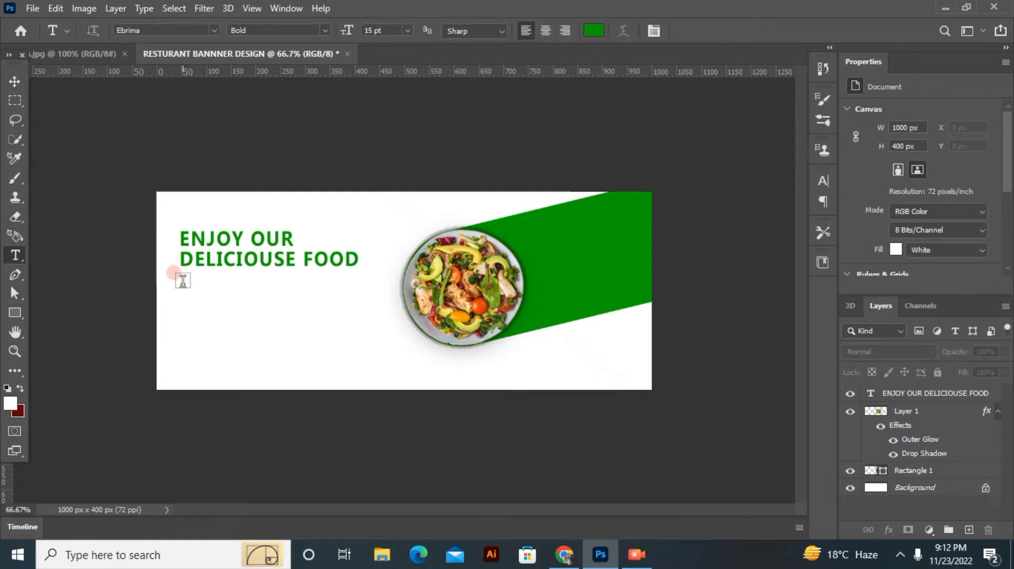
left_click_drag(182, 287, 358, 334)
left_click_drag(345, 31, 341, 32)
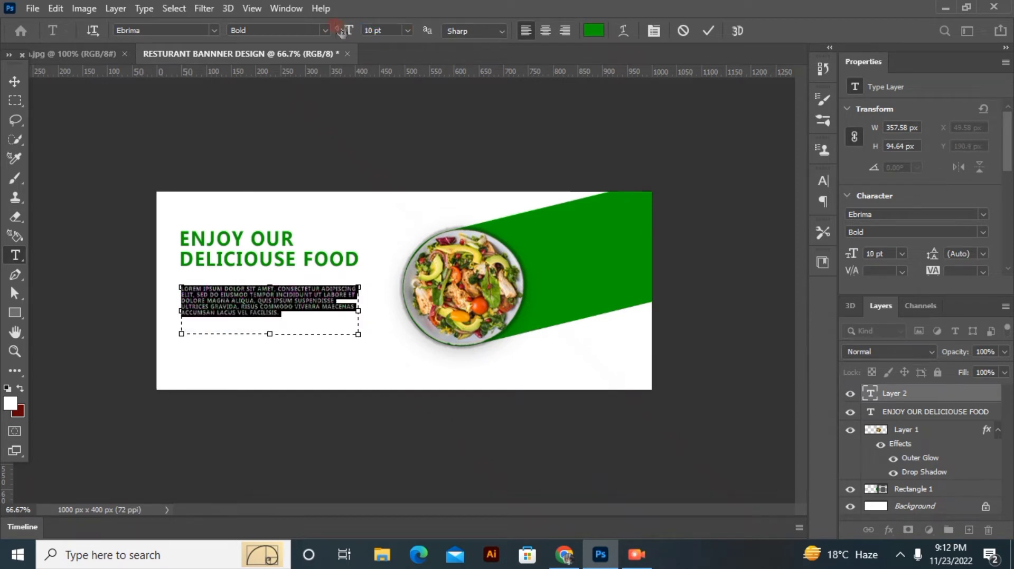
left_click(594, 31)
left_click_drag(776, 367, 788, 381)
key("Return")
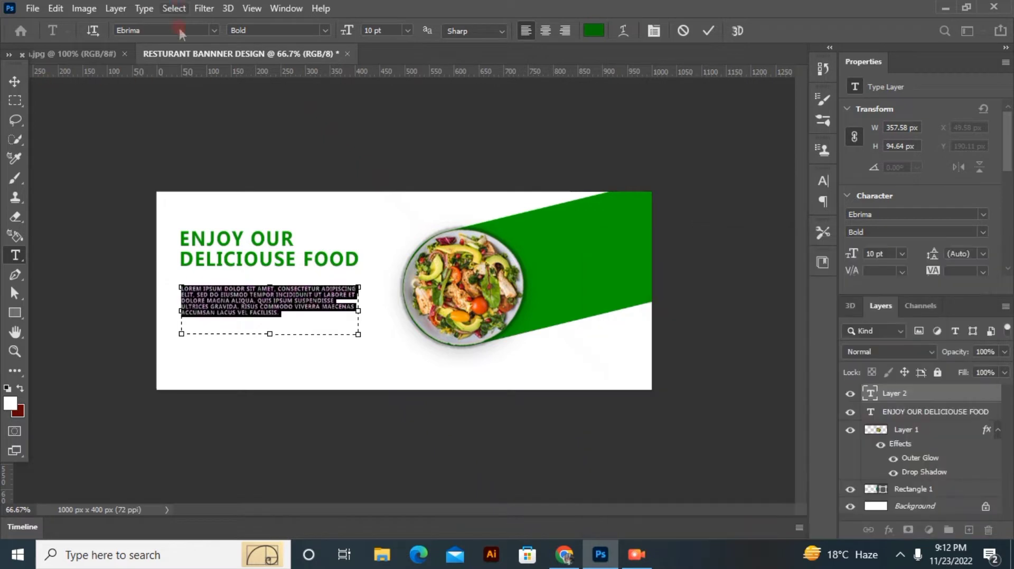
- Set the paragraph's leading to 16 pt and move the text block up closer to the heading
left_click_drag(928, 254, 930, 255)
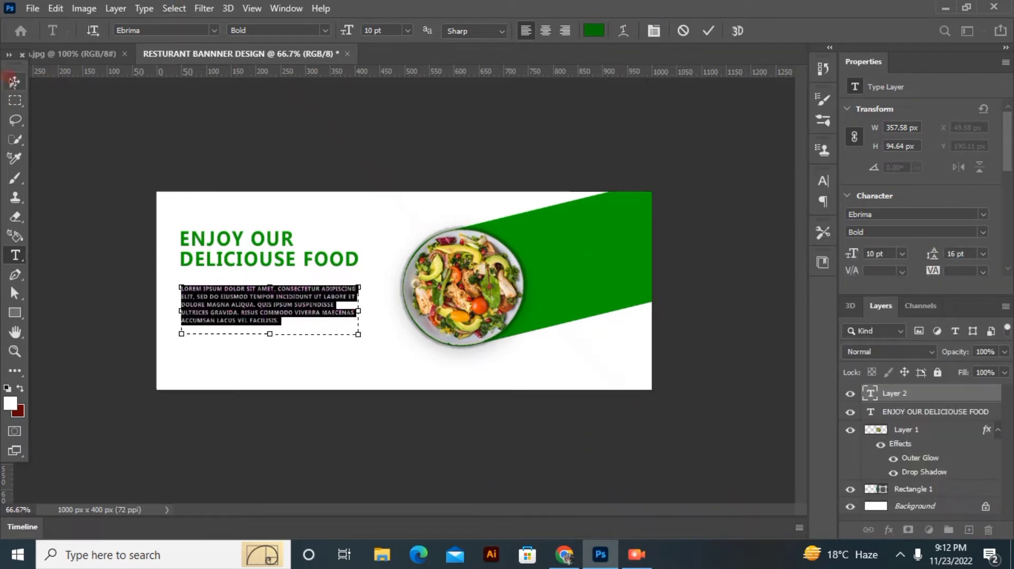
left_click(14, 80)
left_click_drag(244, 320, 244, 309)
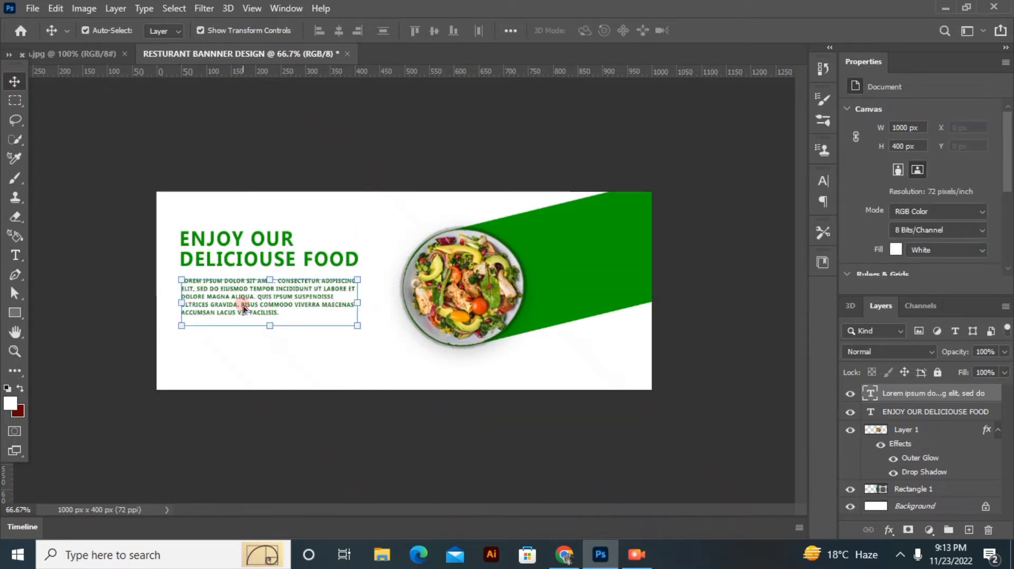
- Reduce the Lorem Ipsum paragraph's font size to 9 pt and its leading to 15 pt
double_click(244, 308)
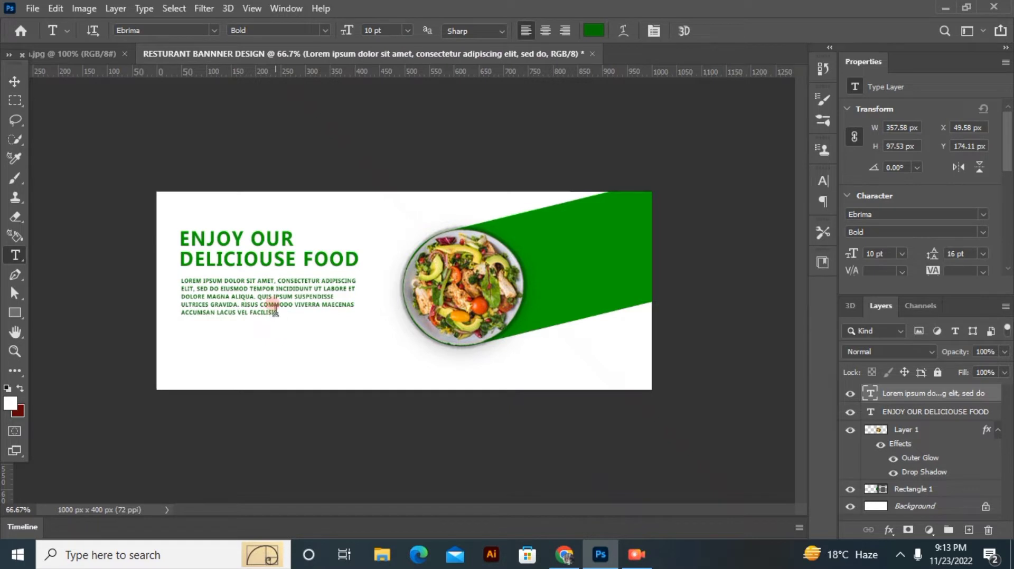
left_click_drag(276, 312, 246, 292)
key("ctrl+a")
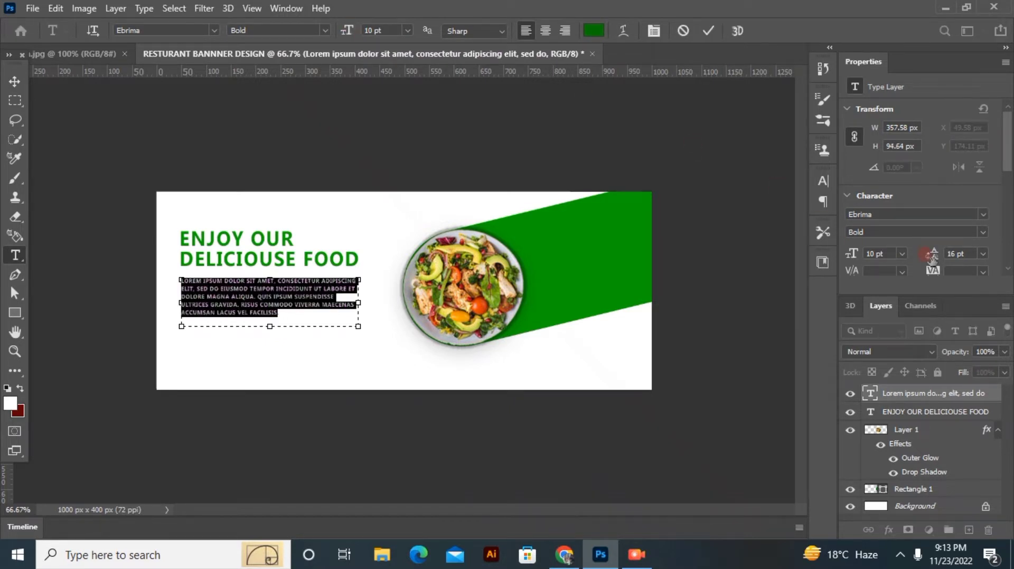
left_click_drag(346, 29, 342, 29)
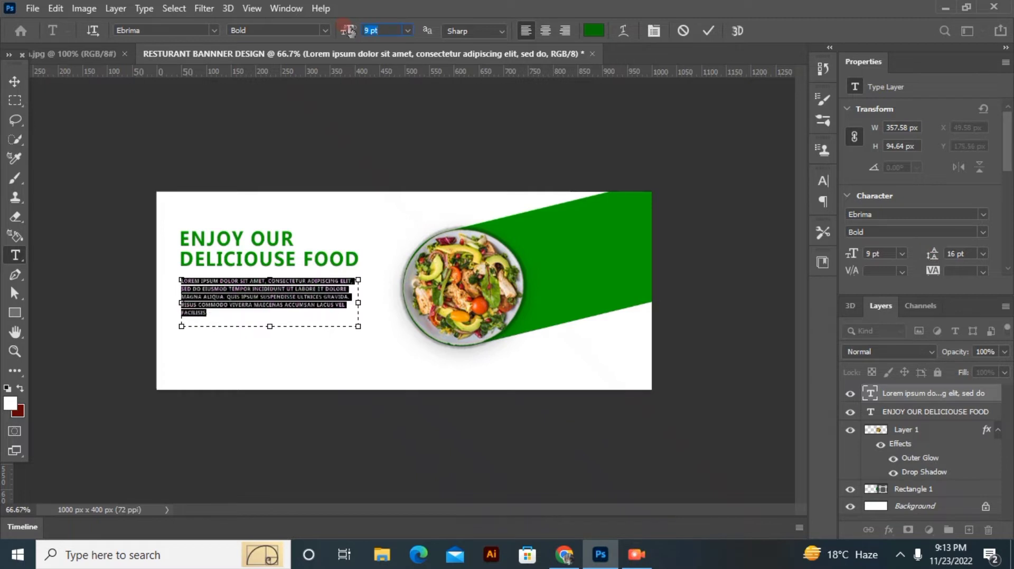
left_click_drag(938, 255, 938, 254)
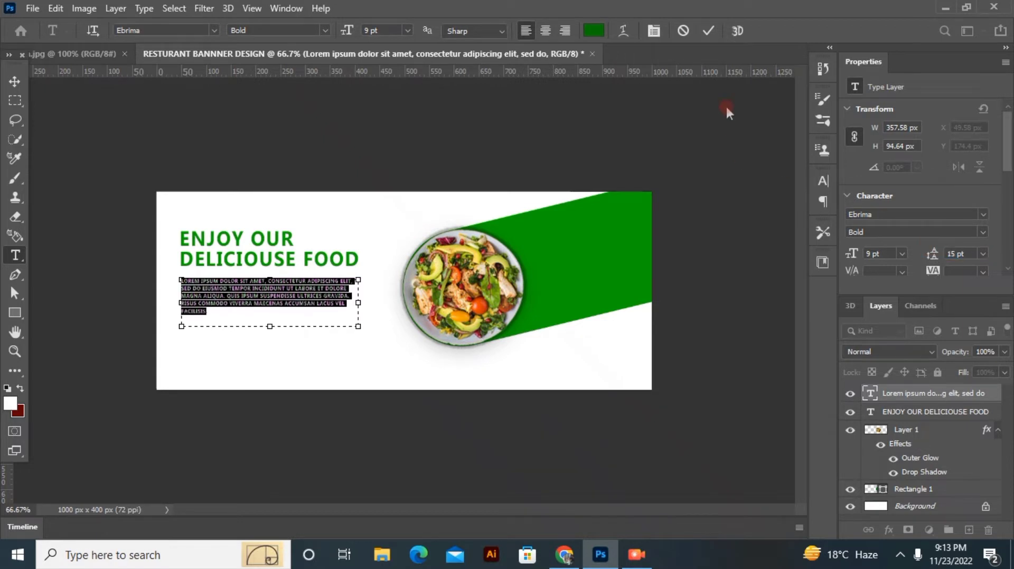
left_click(708, 33)
key("v")
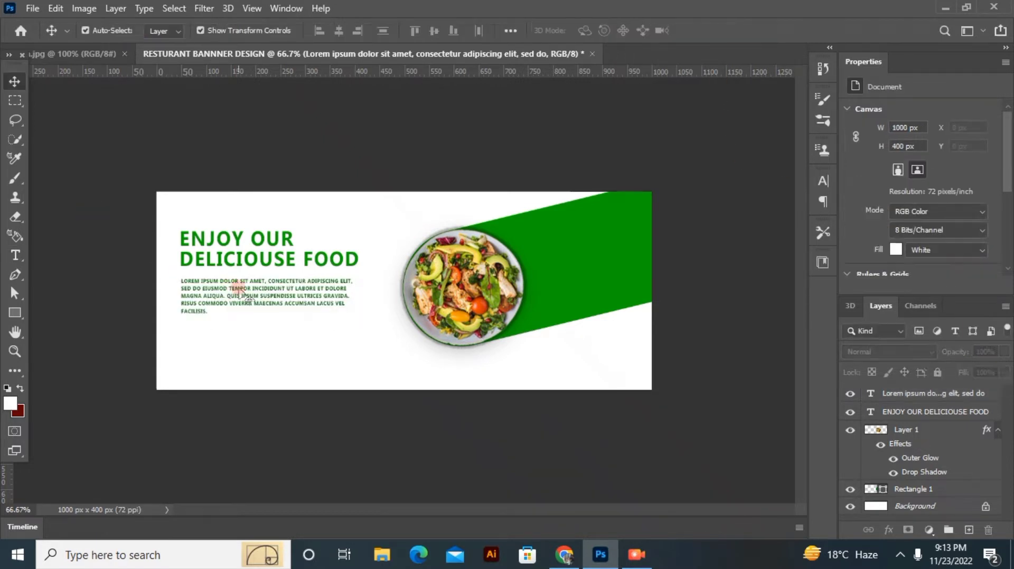
left_click_drag(242, 295, 241, 295)
- Draw a button rectangle about 145 by 38 px below the paragraph and fill it with green
key("u")
left_click_drag(191, 325, 218, 346)
left_click(165, 30)
left_click(80, 108)
key("v")
- Add the text "ORDER NOW" below the green button rectangle
left_click(15, 255)
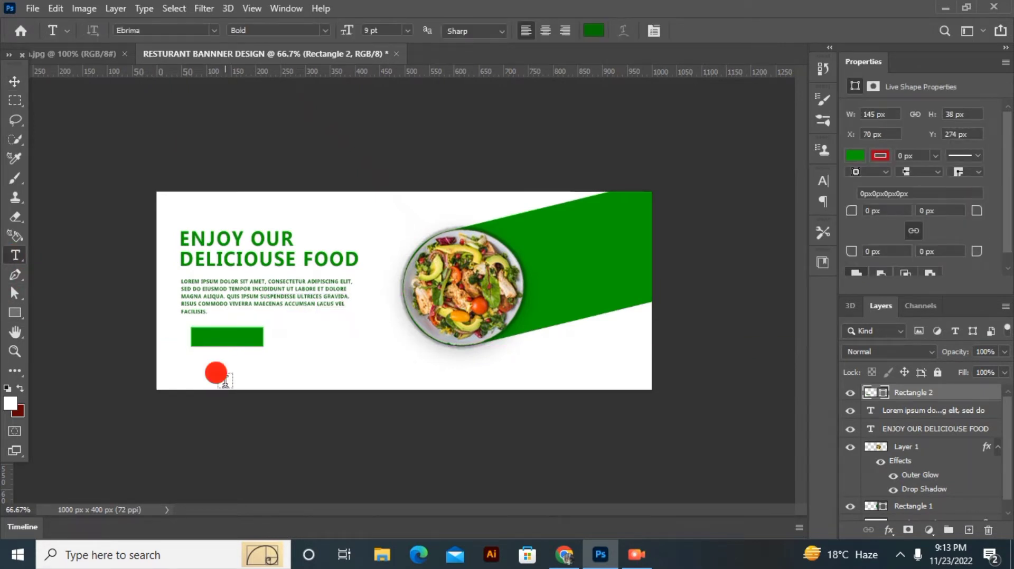
left_click(218, 379)
key("BackSpace")
type("ORDER NOW")
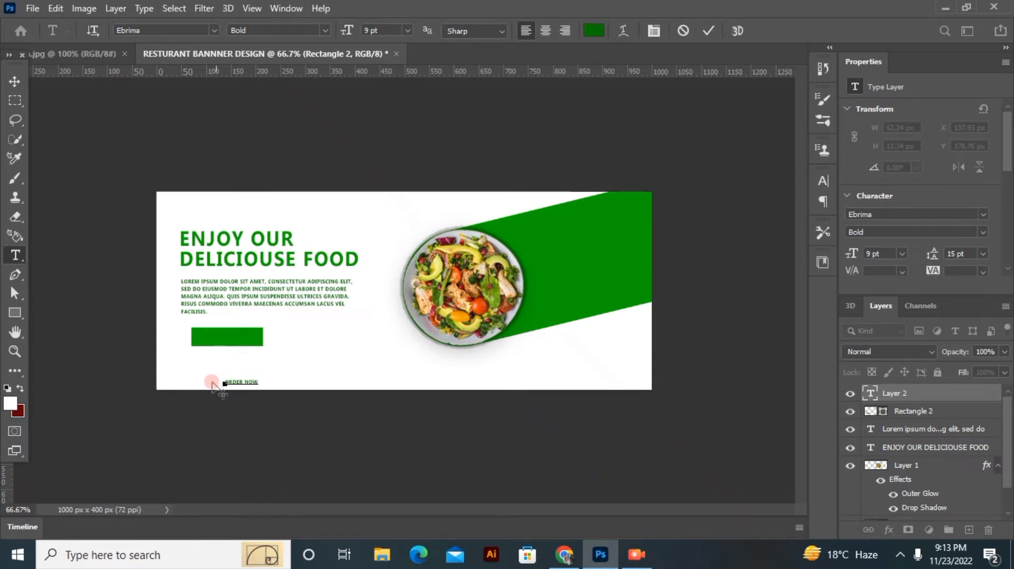
- Change the "ORDER NOW" text colour to white (#ffffff) and set its font size to 16 pt
key("ctrl+a")
left_click(593, 30)
left_click(440, 201)
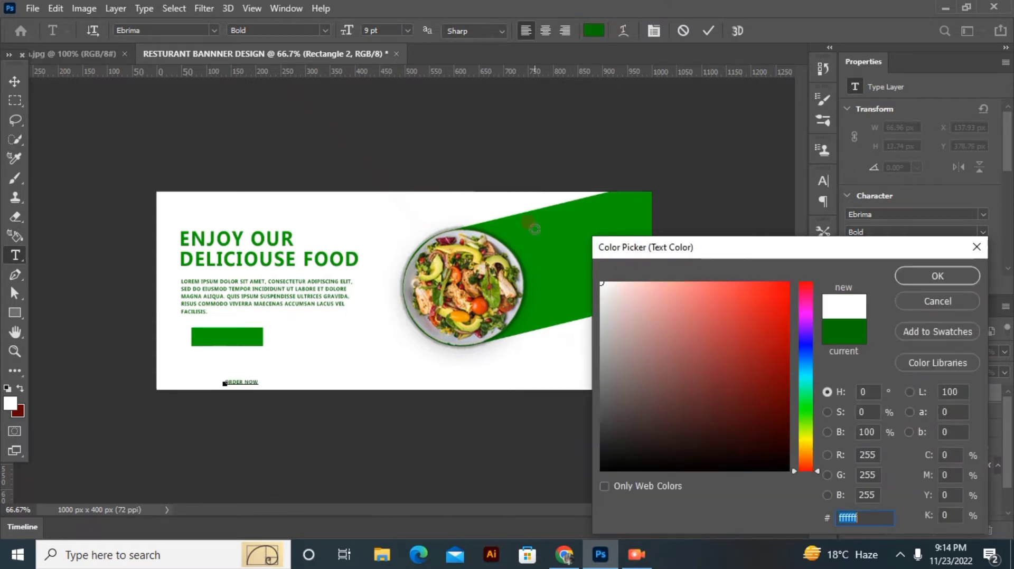
left_click(929, 273)
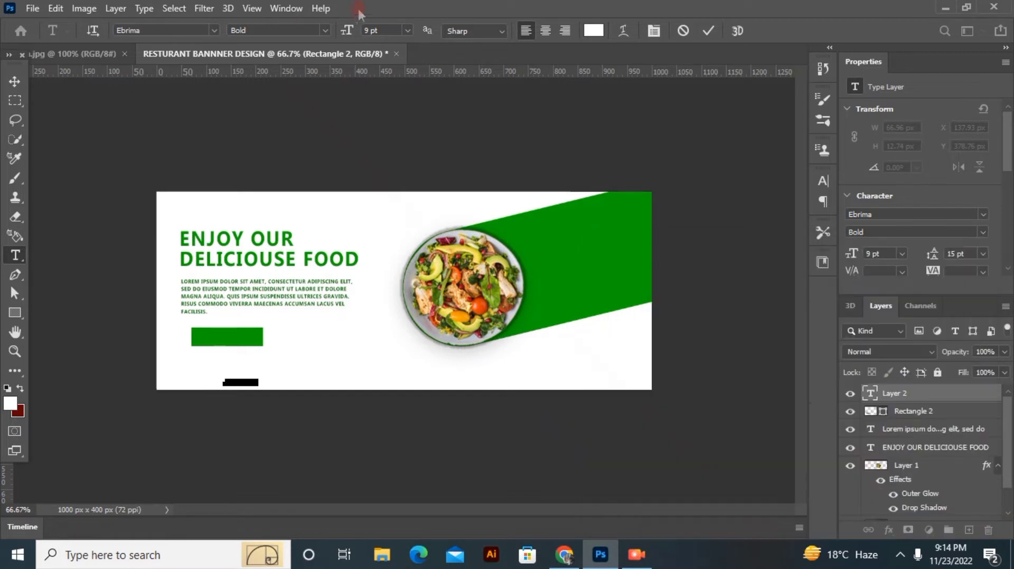
left_click_drag(344, 32, 353, 32)
- Move the "ORDER NOW" text onto the green button and set its font style to Regular
left_click_drag(257, 439, 231, 380)
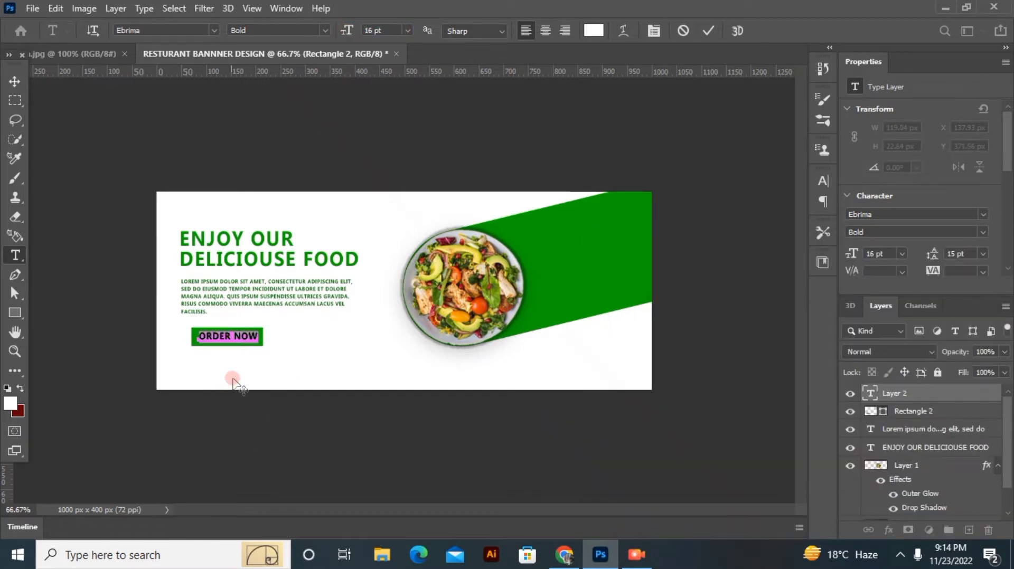
left_click(324, 29)
left_click(280, 45)
left_click(15, 82)
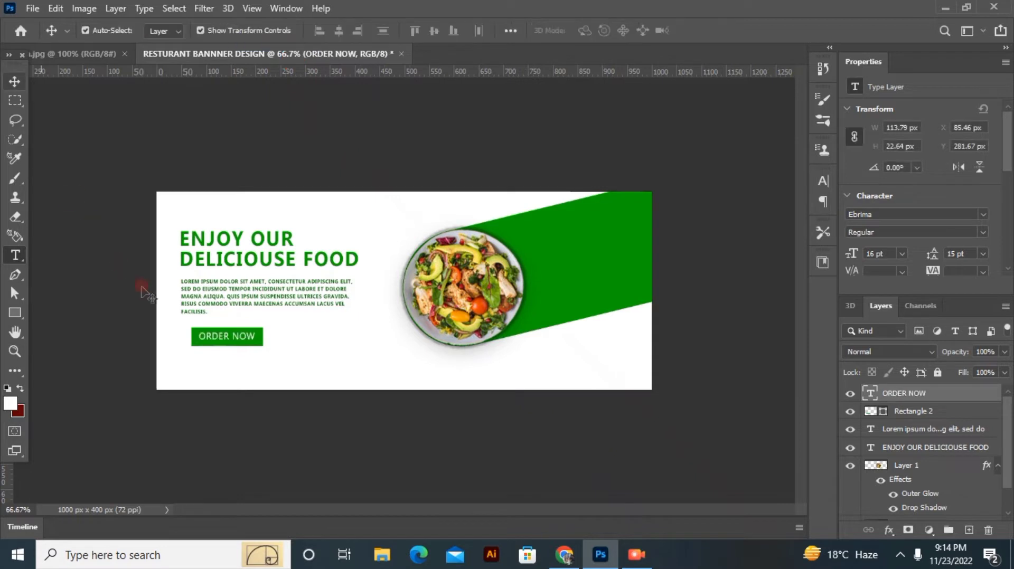
- Round all four corners of the green button rectangle to 7 px
left_click(143, 292)
left_click(221, 344)
left_click_drag(844, 214, 856, 214)
left_click(7, 81)
left_click(43, 116)
- Nudge the "ORDER NOW" text down slightly to centre it vertically in the button
left_click(236, 337)
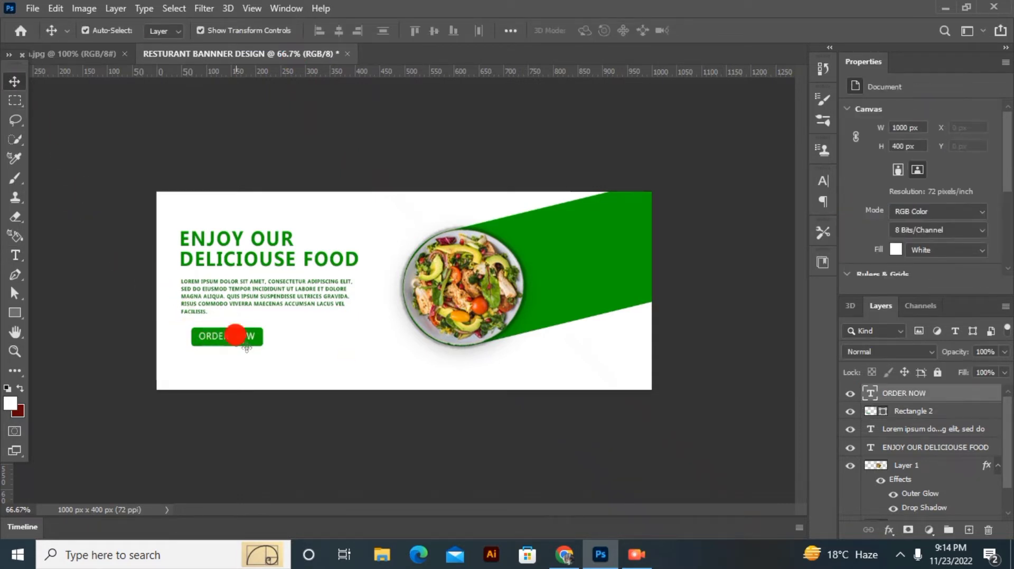
left_click_drag(236, 344, 237, 341)
left_click(258, 360)
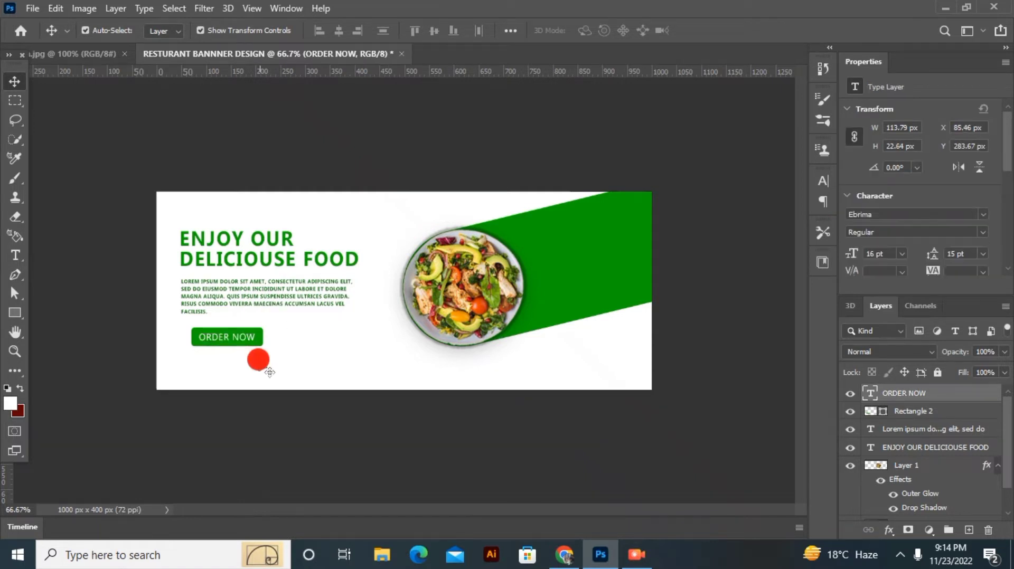
left_click(258, 344)
left_click(262, 375)
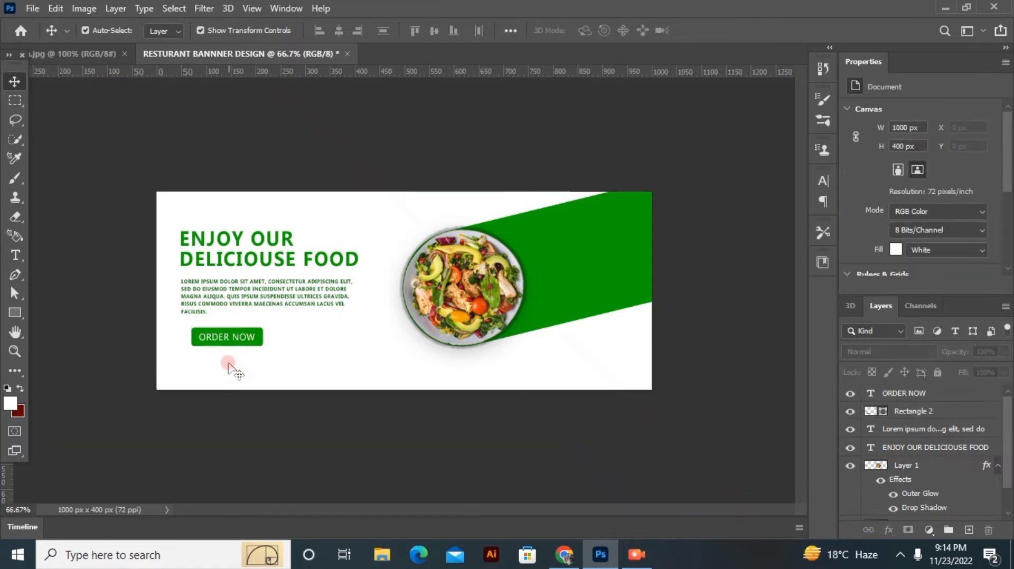
- Enlarge the button and its text together to about 102% and align them with the paragraph's left edge
left_click_drag(229, 363, 170, 307)
left_click(735, 30)
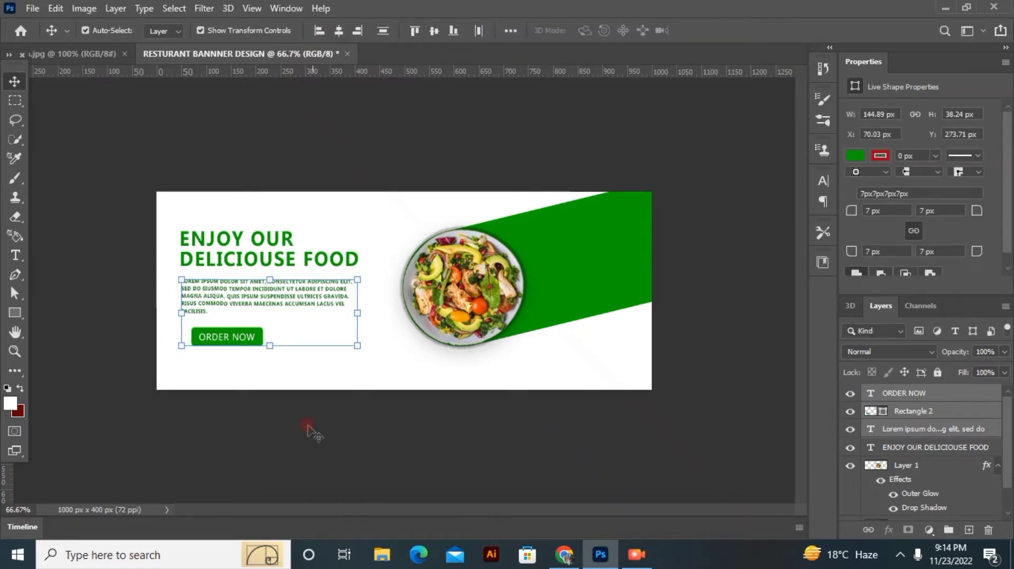
left_click_drag(234, 353, 226, 333)
left_click_drag(225, 331, 224, 331)
left_click_drag(216, 335, 207, 335)
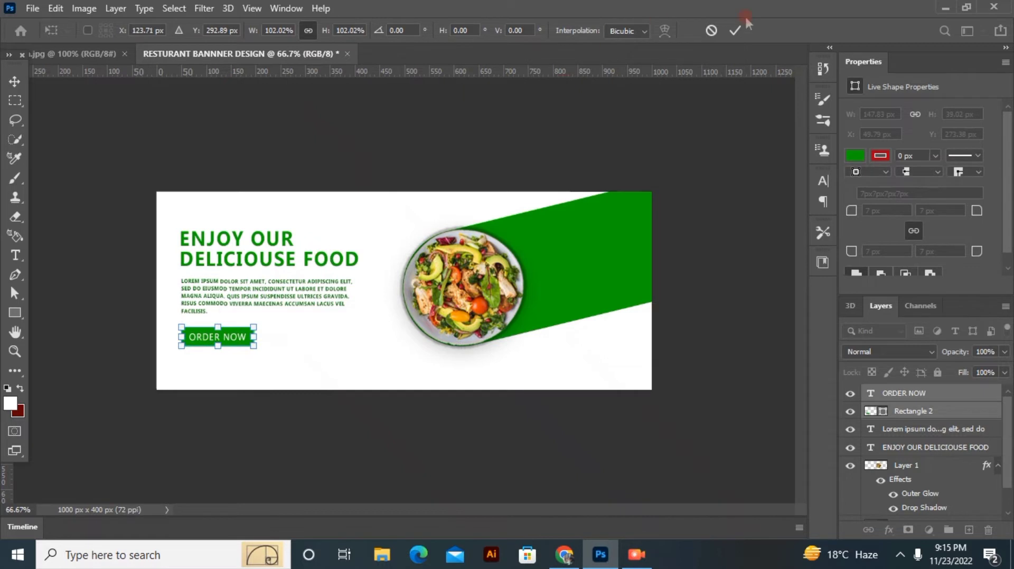
left_click(735, 30)
- Add a text line with a phone number below the order button
key("t")
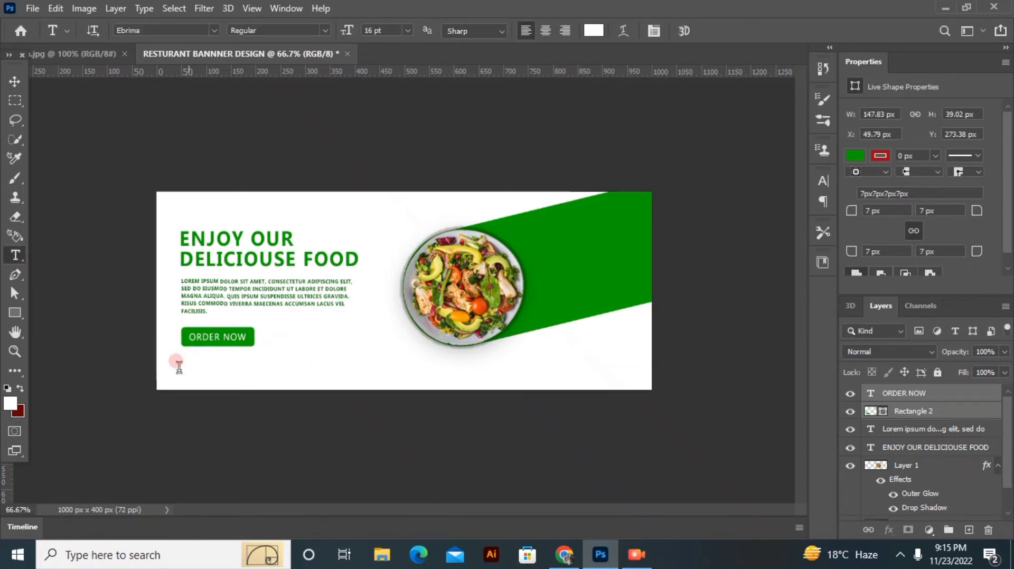
left_click(180, 370)
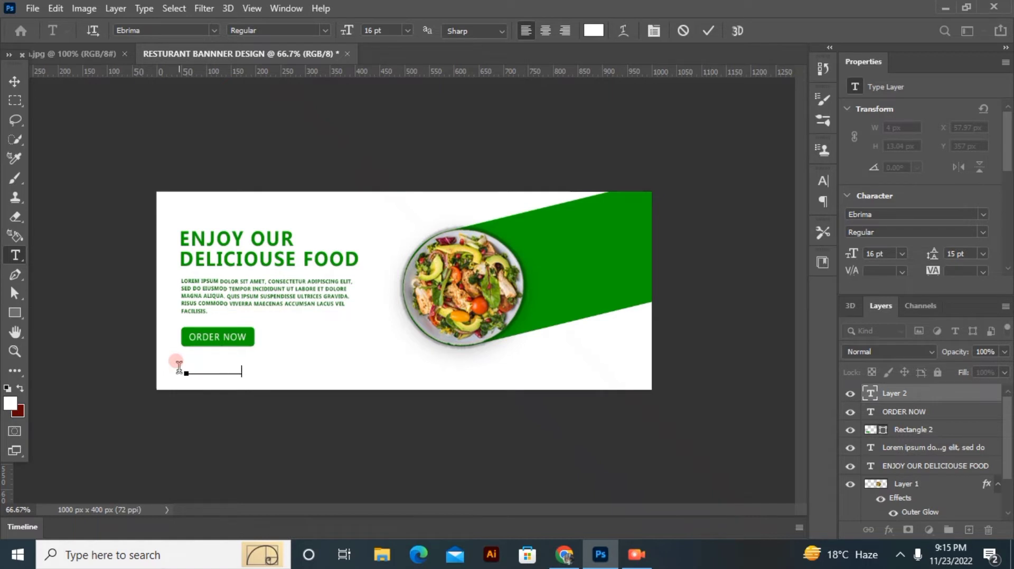
type("m")
left_click_drag(212, 382, 228, 381)
- Make the phone number green (#09a401) and bold, and move it directly below the order button
key("ctrl+a")
left_click(594, 30)
left_click(568, 224)
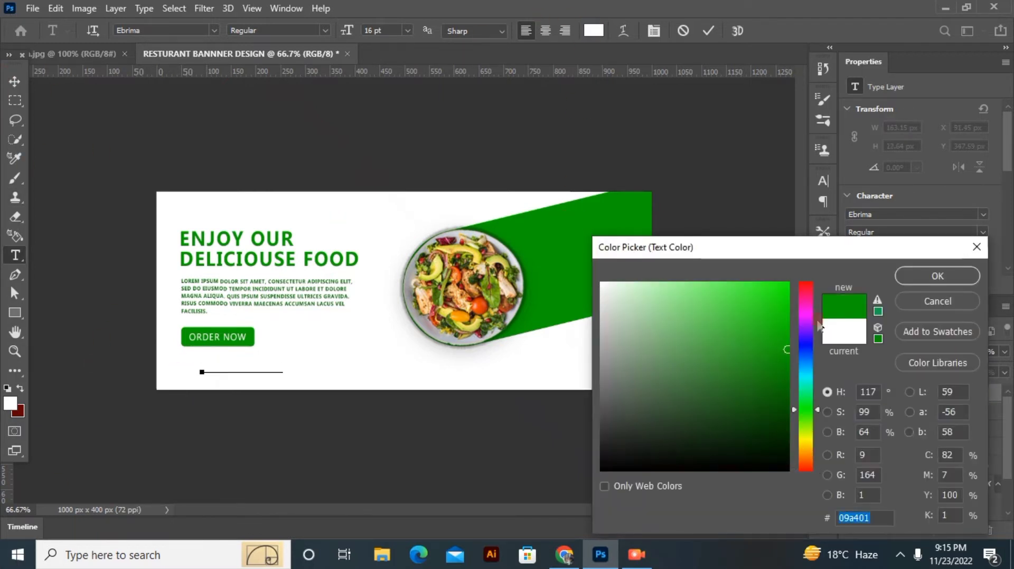
left_click(938, 275)
left_click(324, 30)
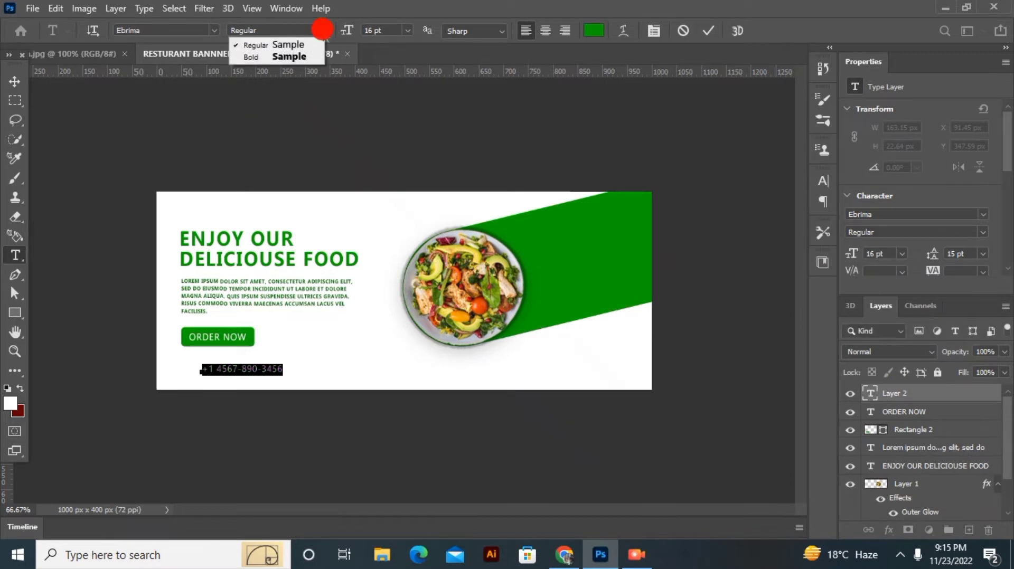
left_click(276, 57)
left_click_drag(260, 406, 234, 395)
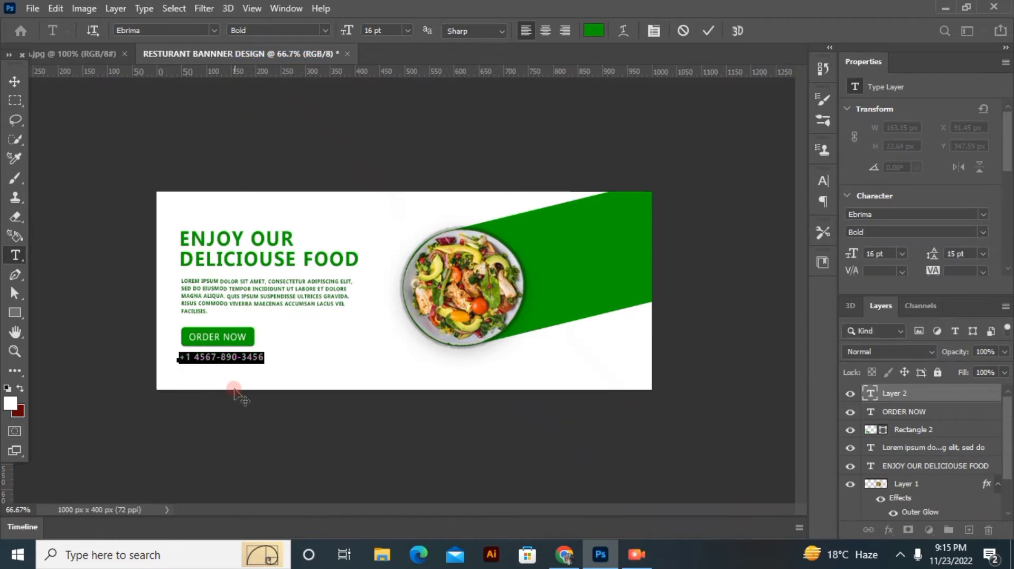
left_click(708, 30)
- Duplicate the phone number text and place the copy directly beneath the original
key("ctrl+j")
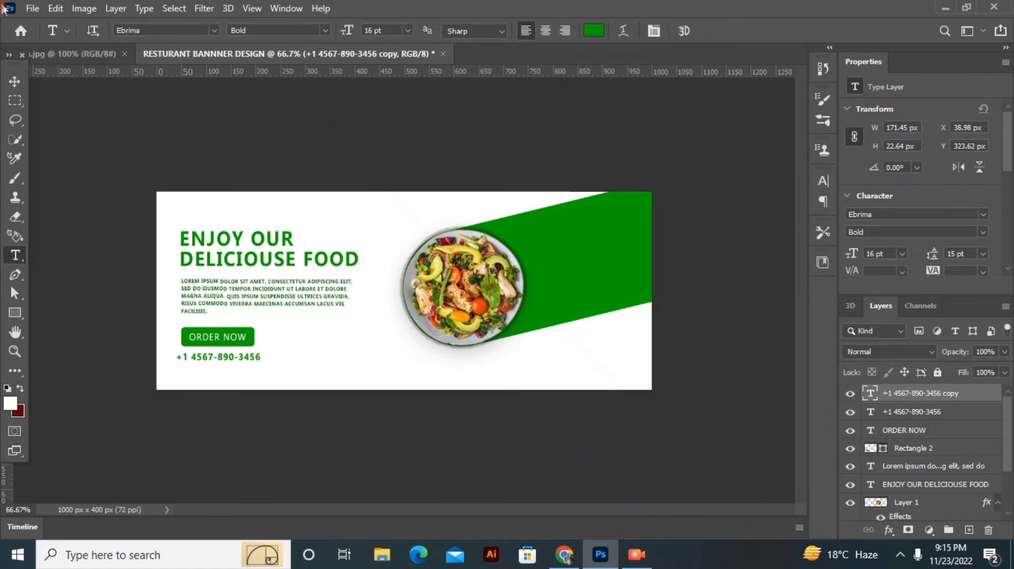
key("v")
left_click_drag(231, 362, 231, 376)
left_click_drag(230, 376, 228, 375)
- Replace the duplicated line's text with a second phone number
double_click(226, 372)
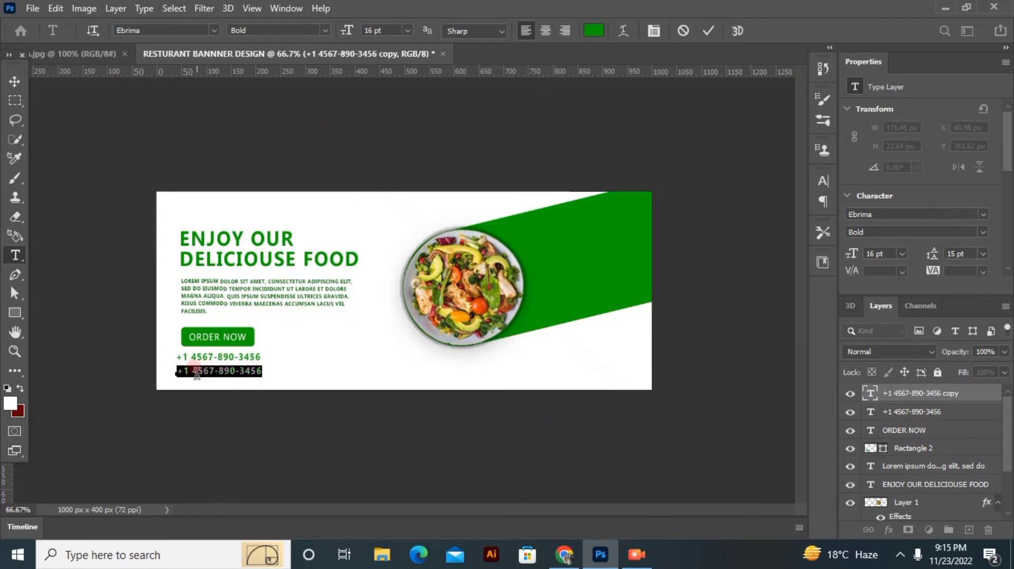
type("+1 567")
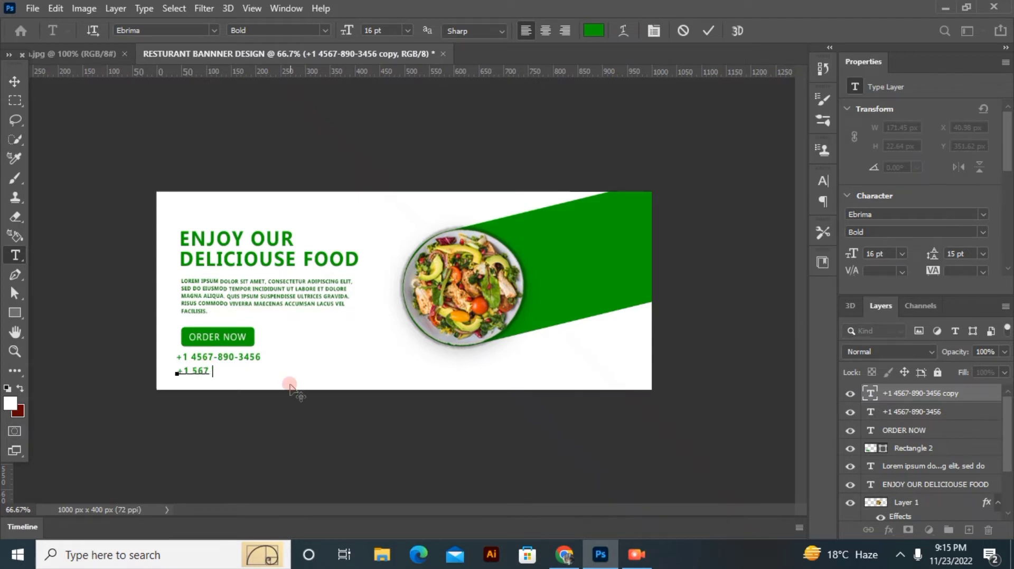
type("-0987-321")
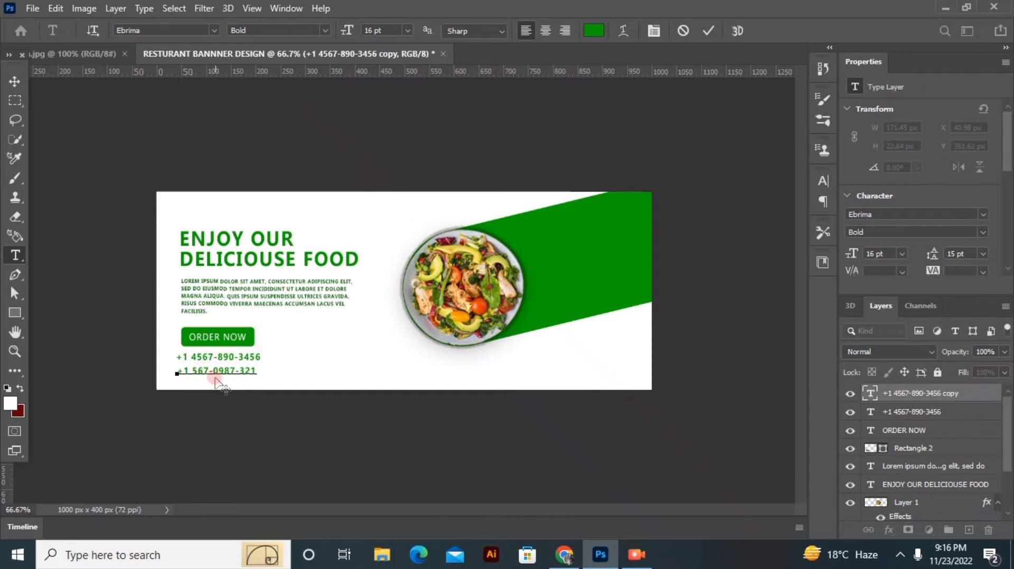
key("BackSpace")
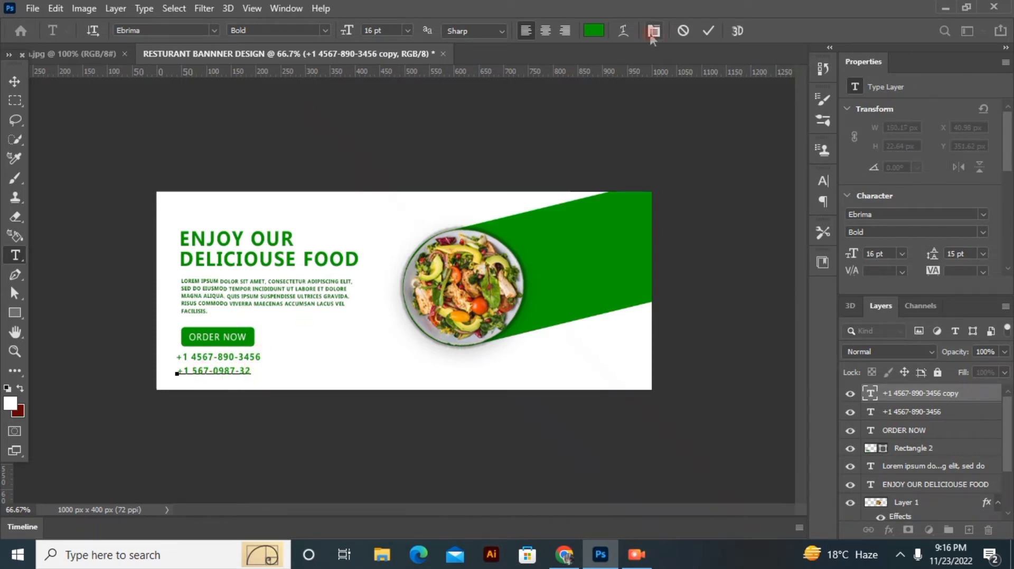
left_click(14, 82)
left_click(64, 183)
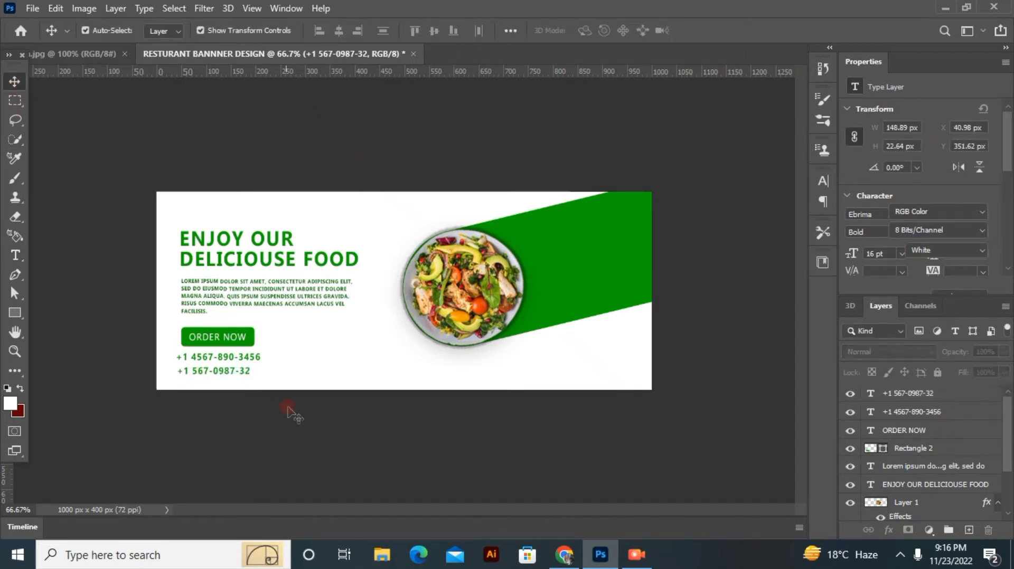
- Shorten the upper phone number by deleting two digits near its end and one from its first group
key("t")
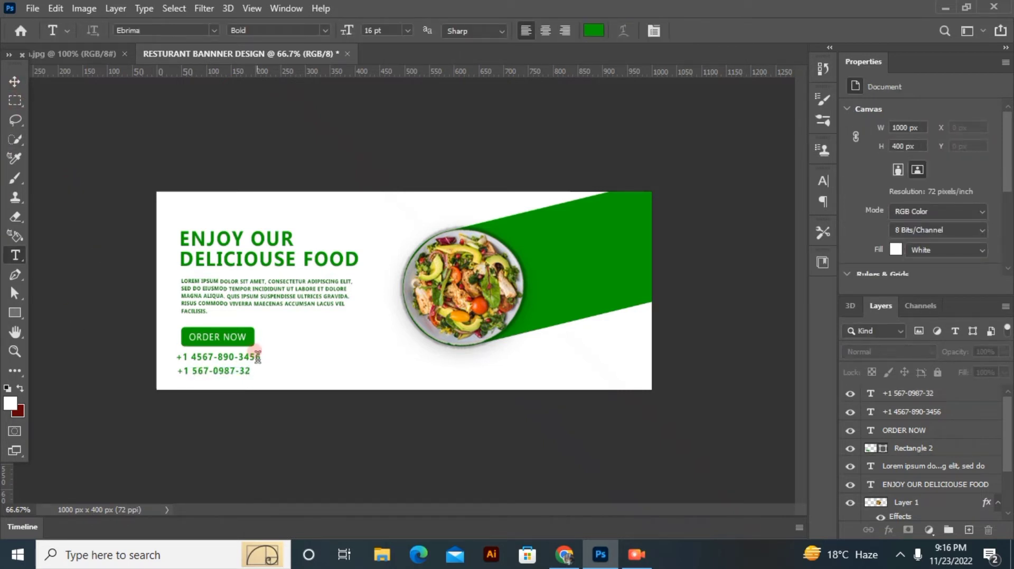
left_click(257, 357)
key("BackSpace")
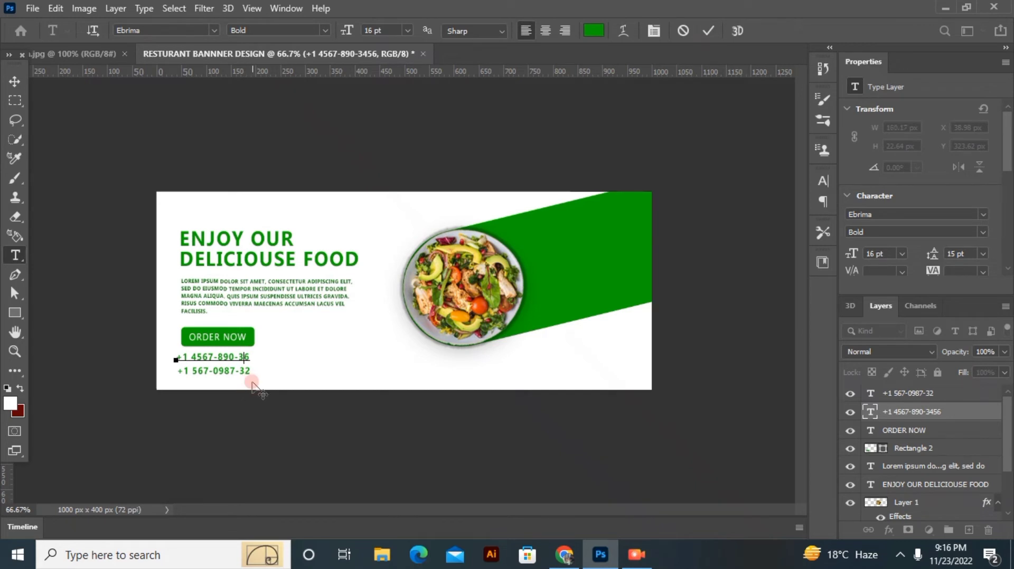
left_click(201, 358)
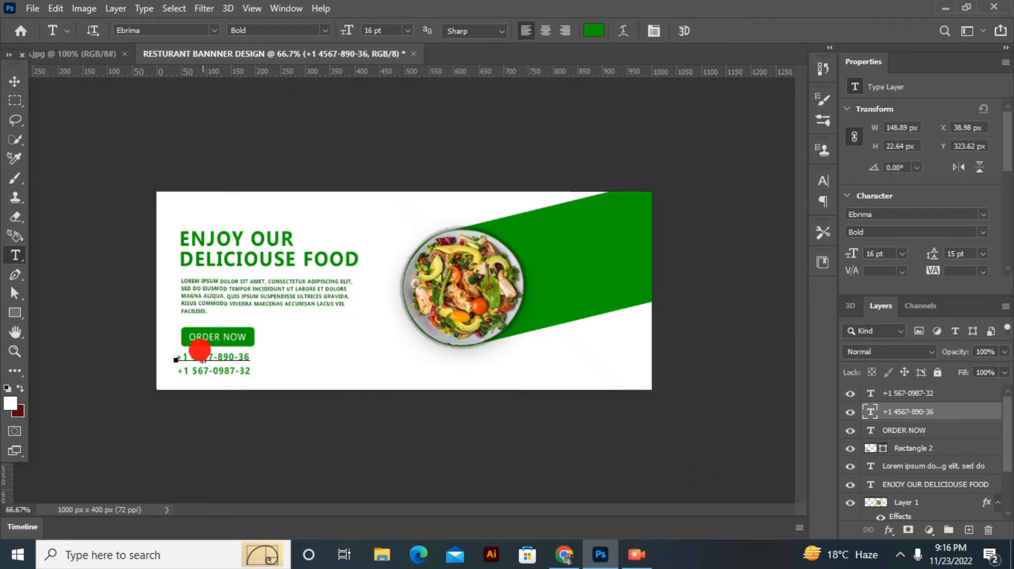
key("BackSpace")
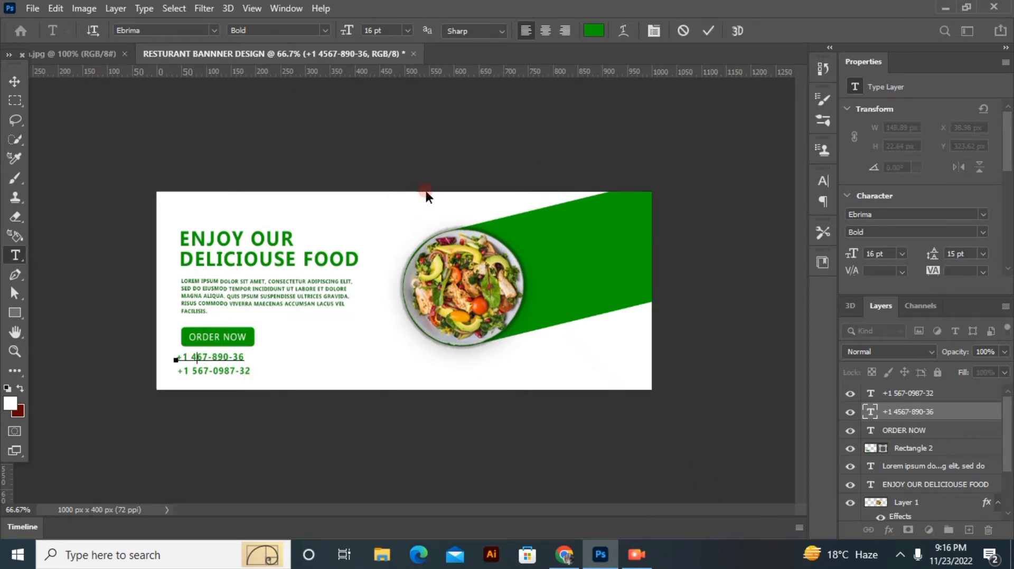
left_click(14, 81)
left_click(153, 314)
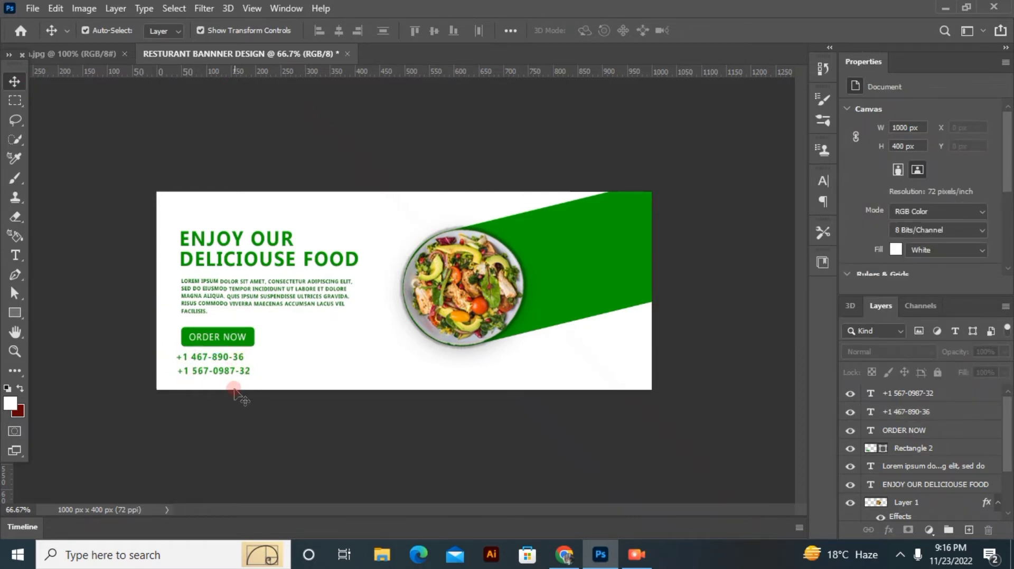
- Append one digit to the end of the upper phone number
double_click(242, 357)
type("7")
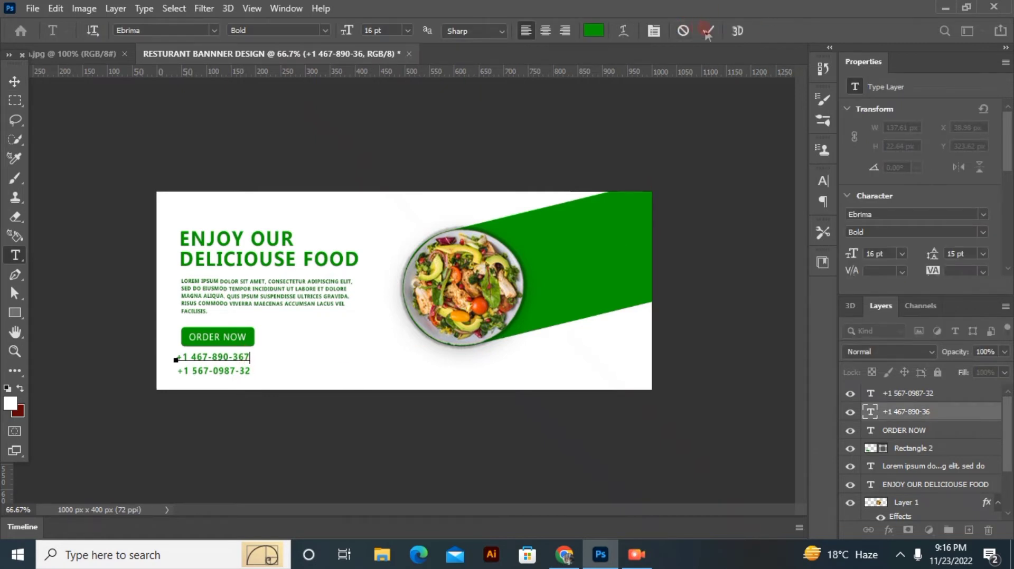
left_click(708, 32)
left_click(15, 81)
- Move the lower phone number slightly left to line it up under the upper one
left_click(173, 354)
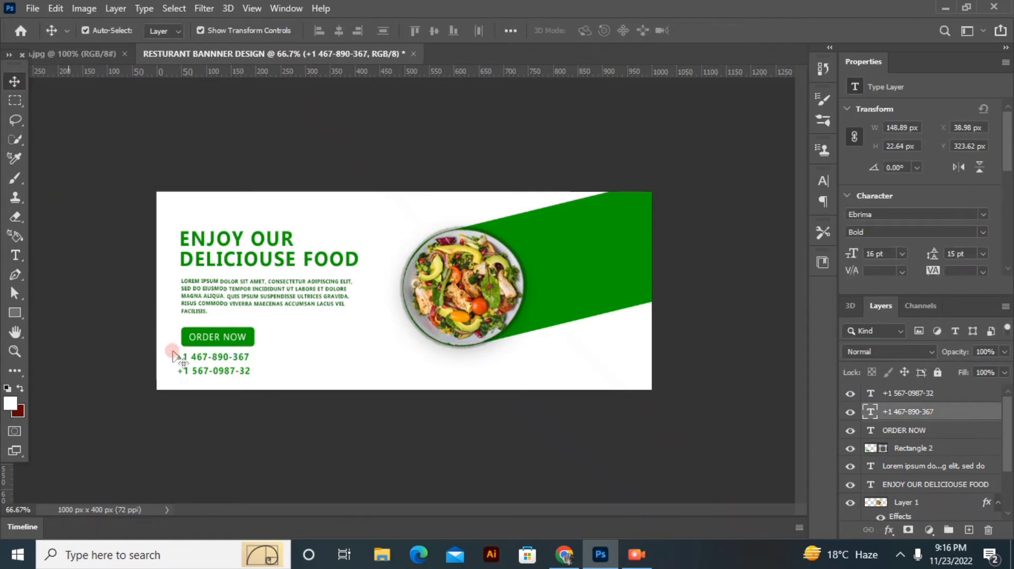
left_click(216, 368)
left_click_drag(227, 379, 215, 369)
left_click(117, 295)
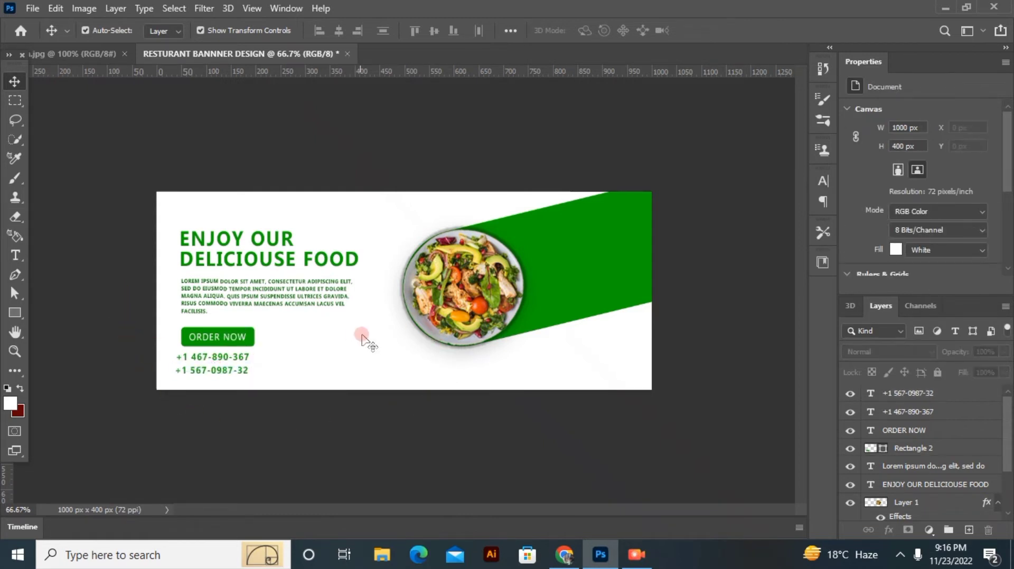
- Scale the salad plate and the green shape behind it down together to about 90%
left_click_drag(486, 388, 634, 120)
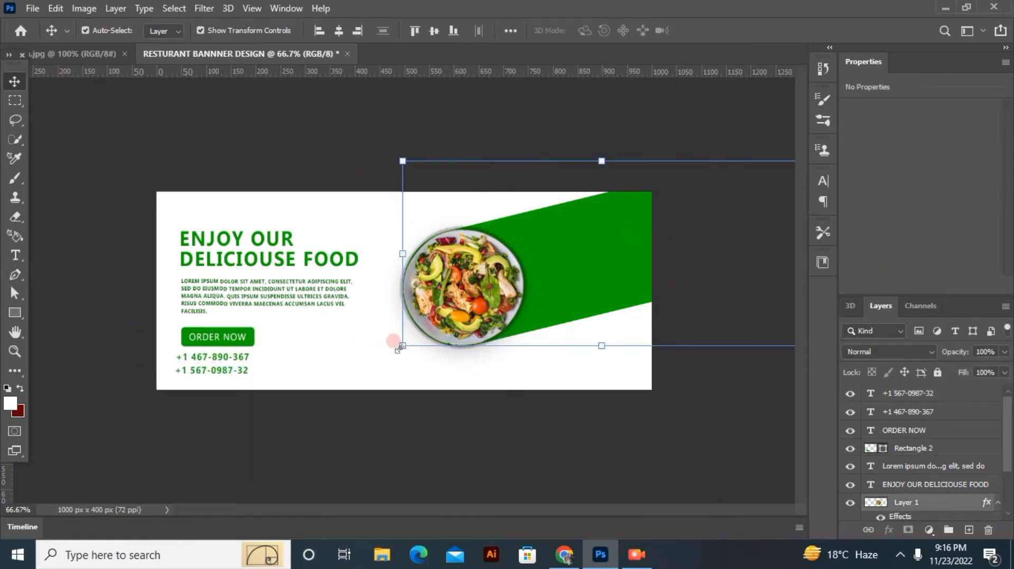
left_click_drag(406, 344, 443, 327)
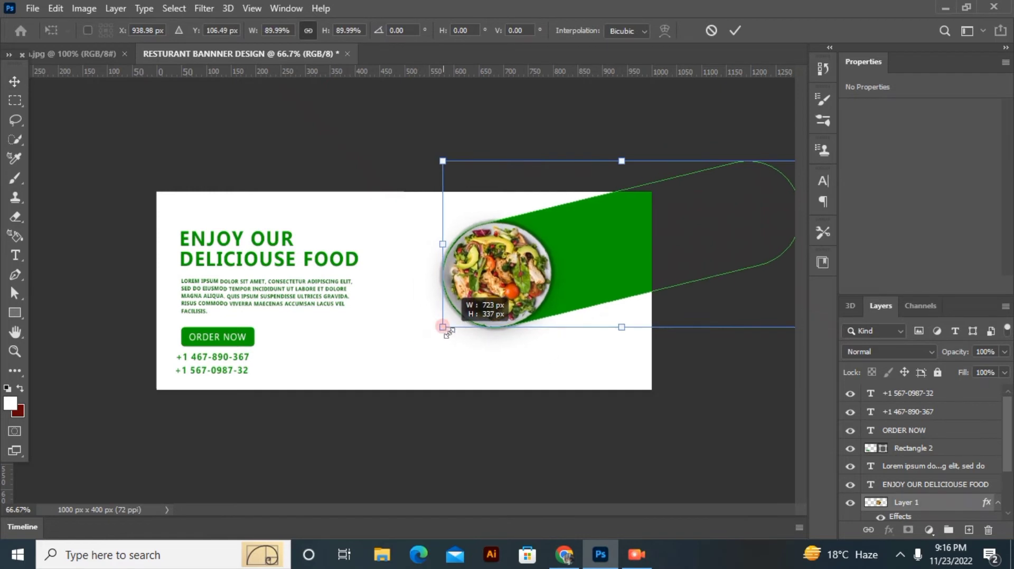
key("Return")
key("ctrl+d")
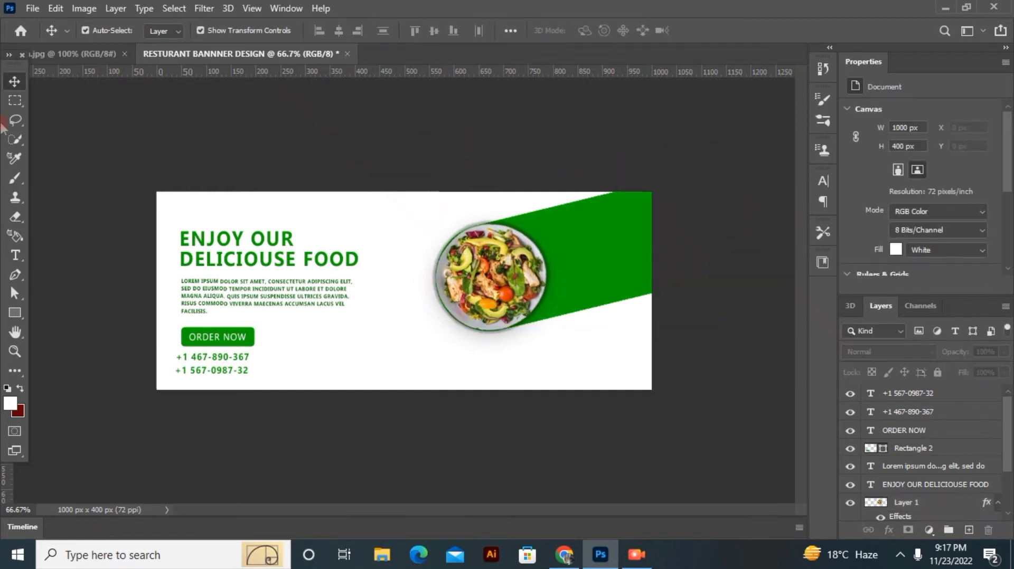
- Draw an ellipse 360 by 352 px across the banner's lower edge, filled with bright green at 45% opacity
right_click(12, 315)
left_click(52, 336)
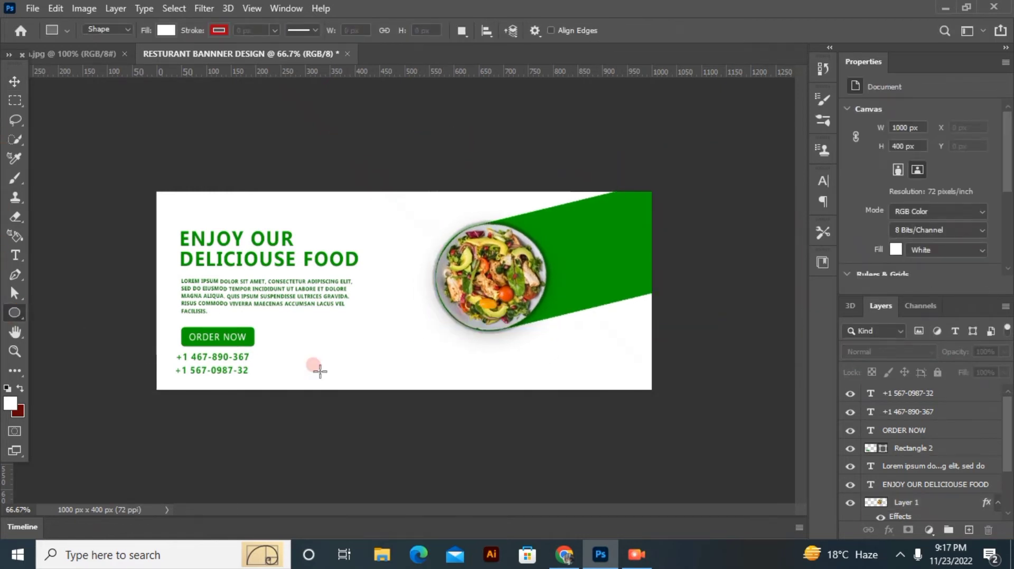
left_click_drag(352, 339, 533, 512)
left_click(166, 30)
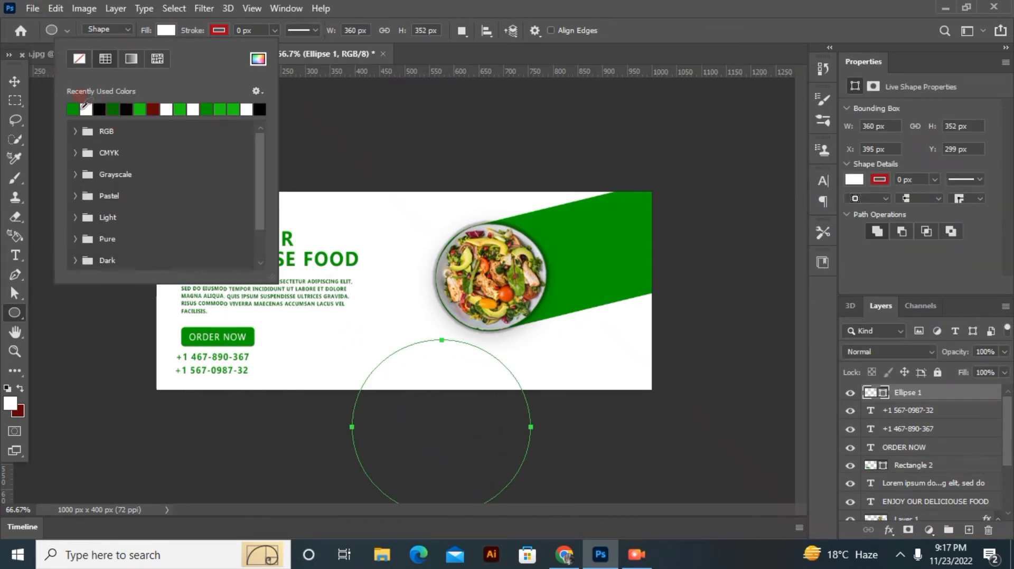
left_click(140, 109)
left_click_drag(956, 352, 923, 359)
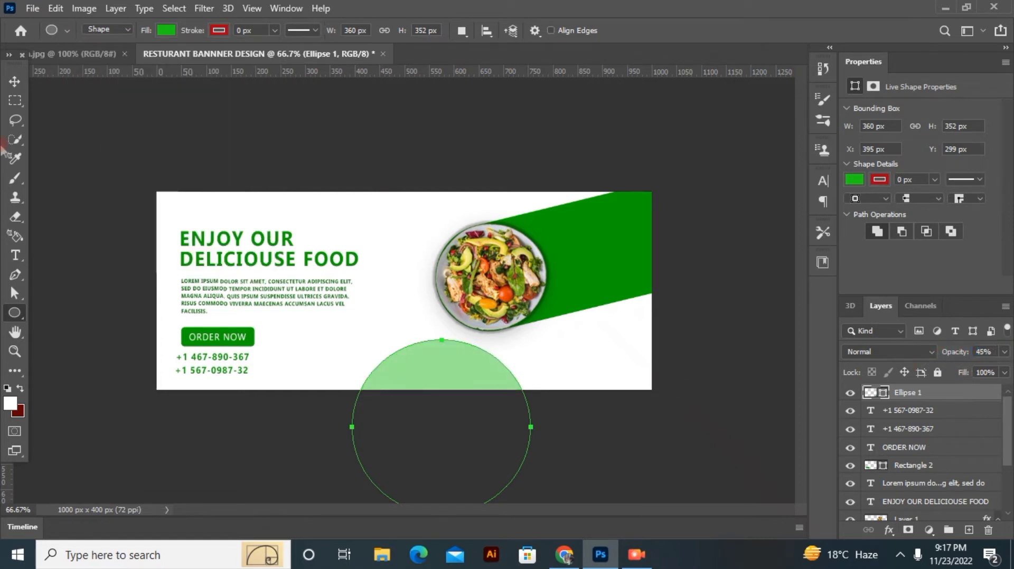
- Move the green ellipse up to the middle of the banner and lower its opacity to 35%
key("v")
left_click_drag(443, 390, 385, 282)
left_click_drag(970, 358, 962, 359)
- Duplicate the light green ellipse twice and place the three circles at the banner's upper-left corner, upper middle and lower edge
key("ctrl+j")
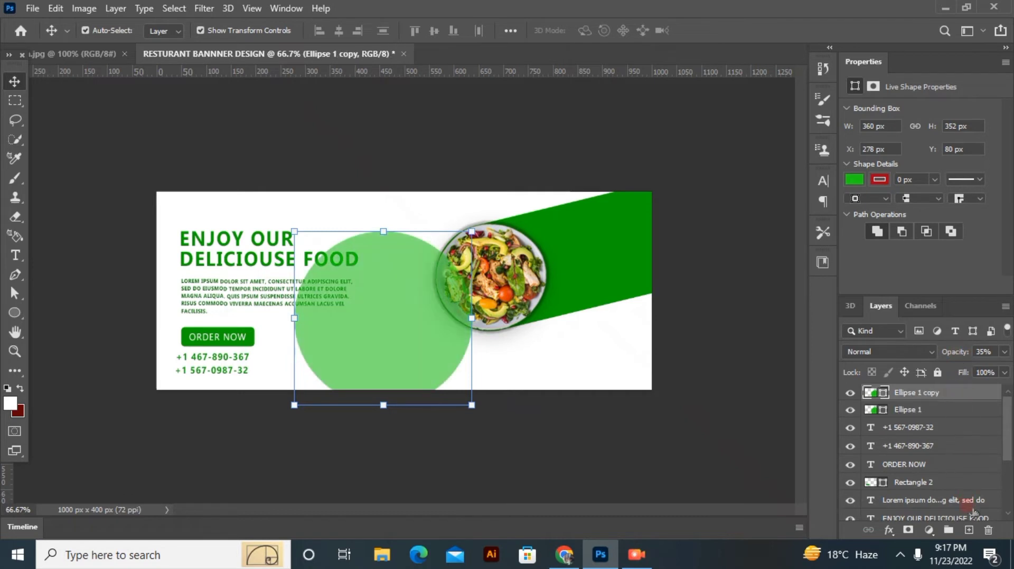
scroll(955, 400, "down", 3)
key("ctrl+j")
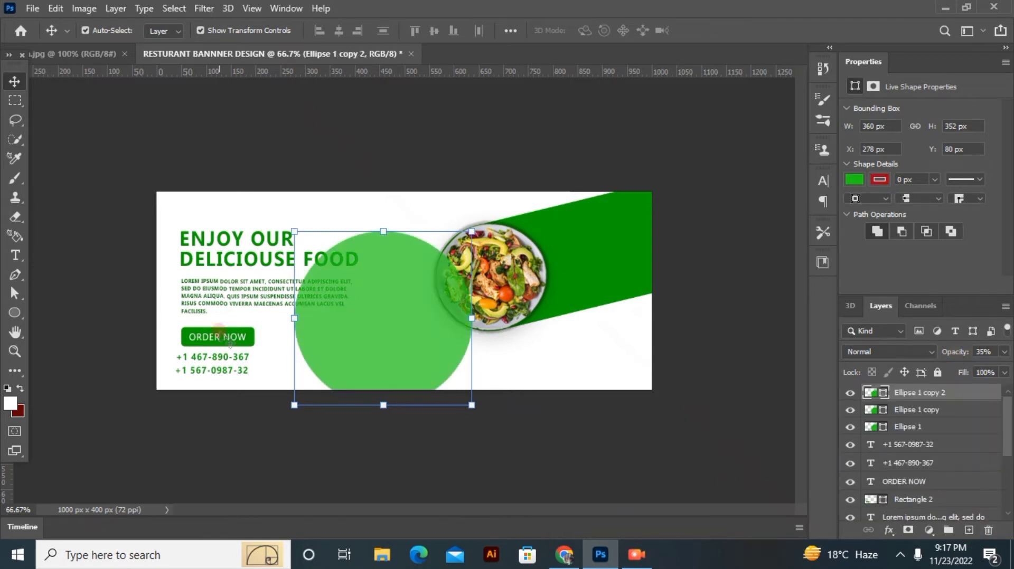
left_click_drag(370, 306, 152, 132)
left_click_drag(371, 309, 410, 202)
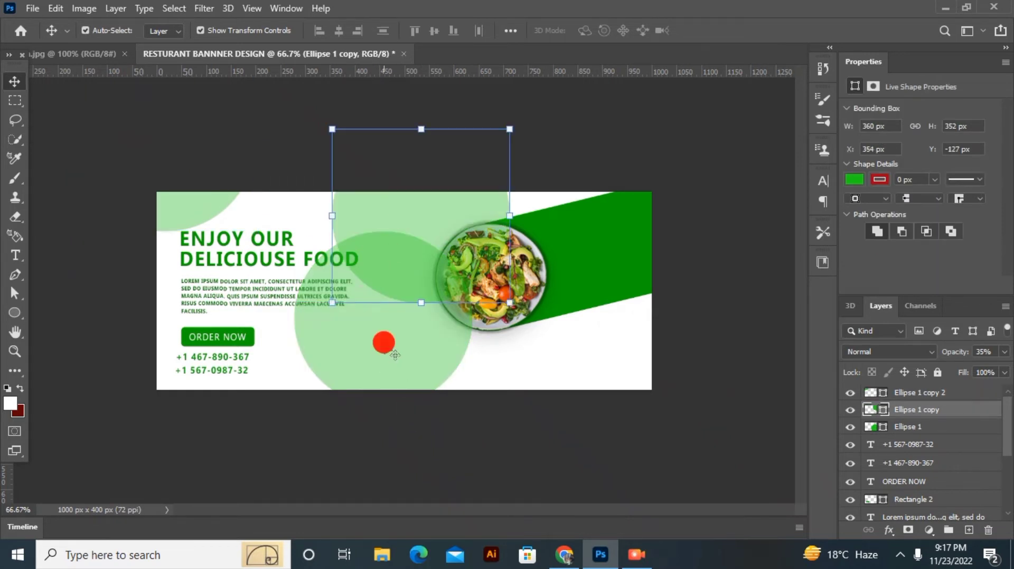
left_click_drag(385, 344, 357, 449)
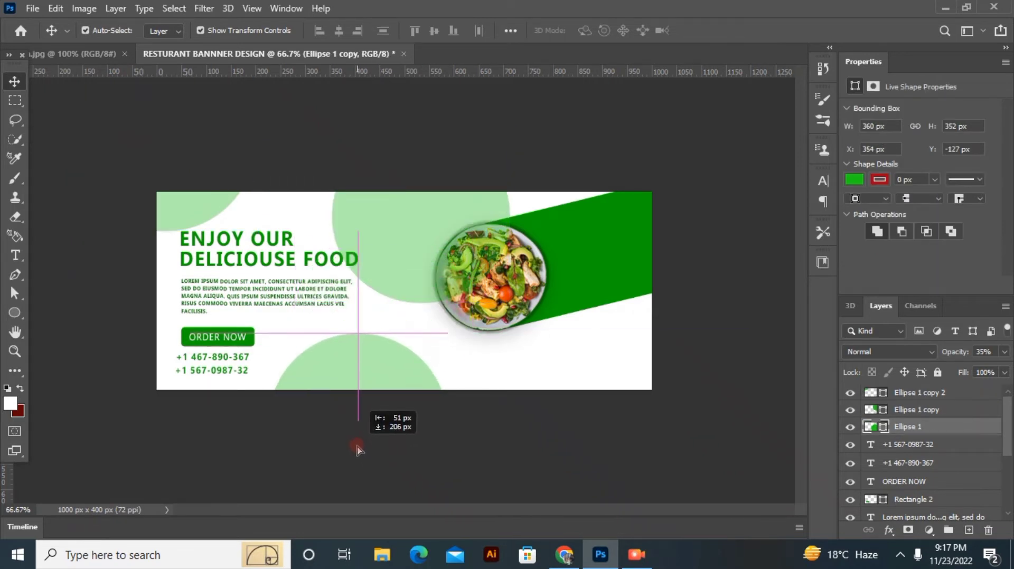
- Scale the upper-middle circle down to about 20% and place it between the heading and the salad plate
left_click(422, 285)
left_click_drag(510, 303, 392, 252)
left_click_drag(379, 228, 393, 252)
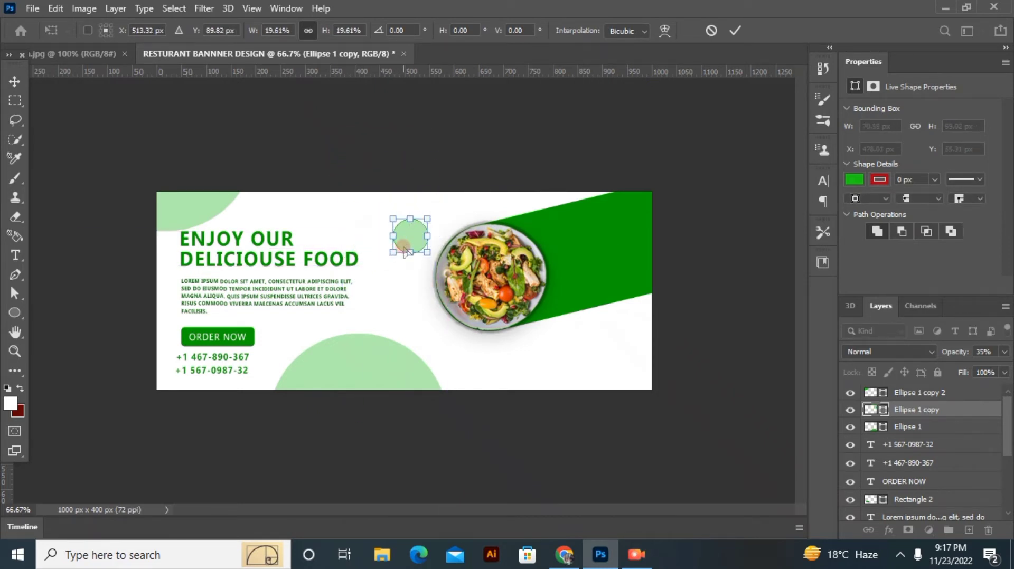
key("Return")
left_click(669, 420)
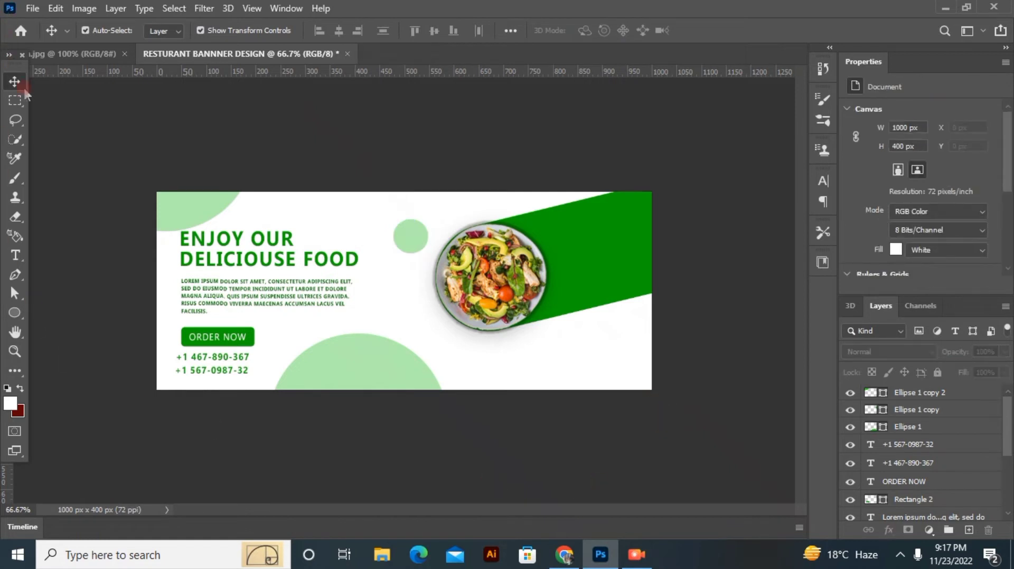
- Draw an ellipse about 206 by 201 px over the salad plate with no fill and a white stroke colour
left_click(15, 312)
left_click(166, 30)
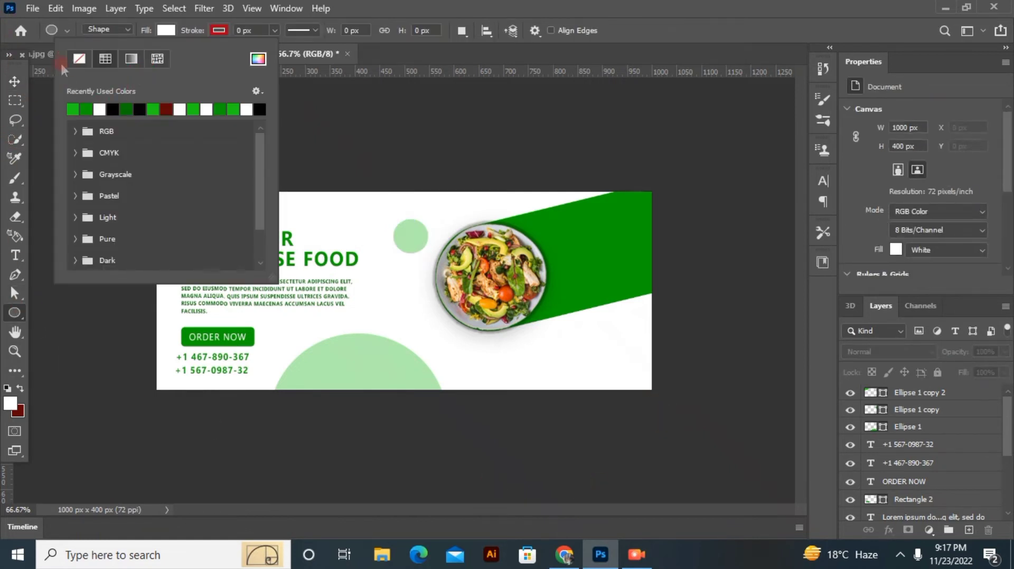
left_click(219, 31)
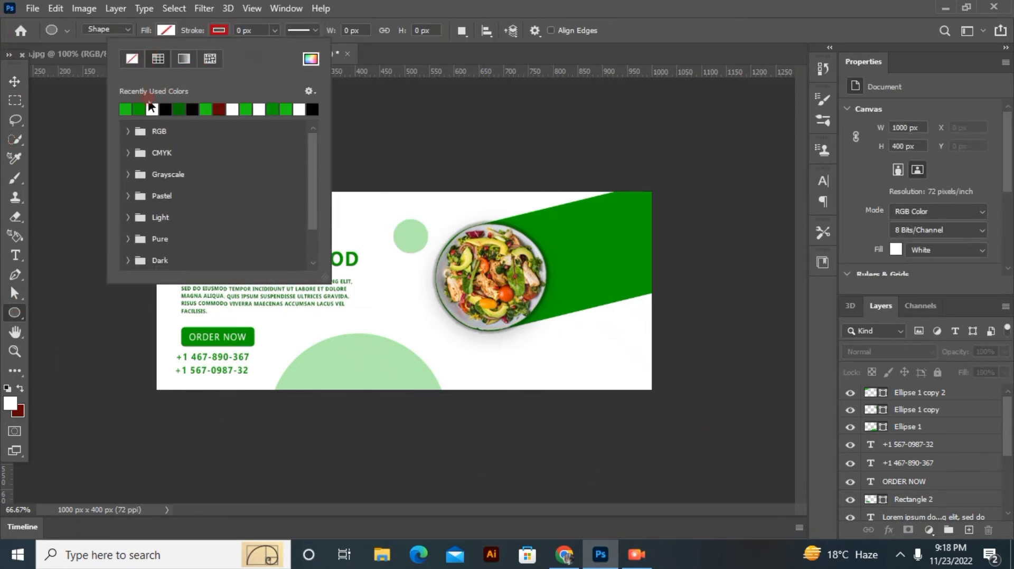
left_click(151, 108)
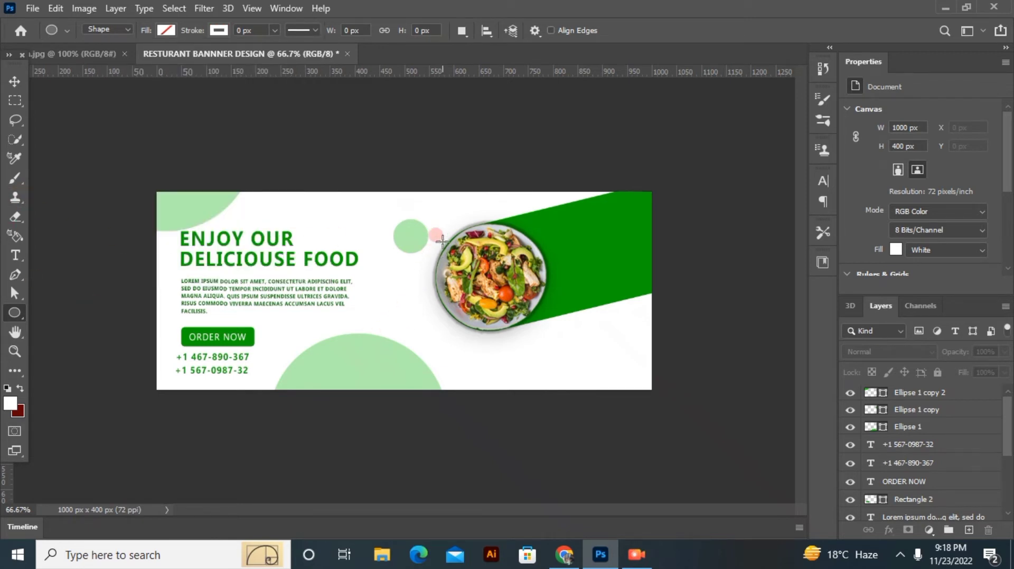
left_click_drag(444, 222, 546, 327)
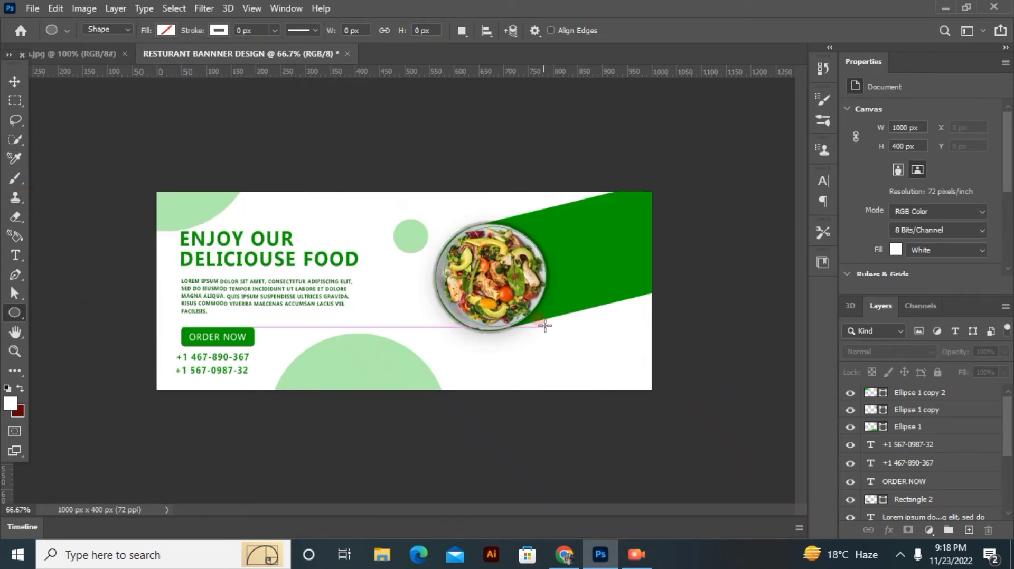
- Fill the plate ellipse with black and shift it slightly left to centre it on the plate
left_click(165, 30)
left_click(139, 109)
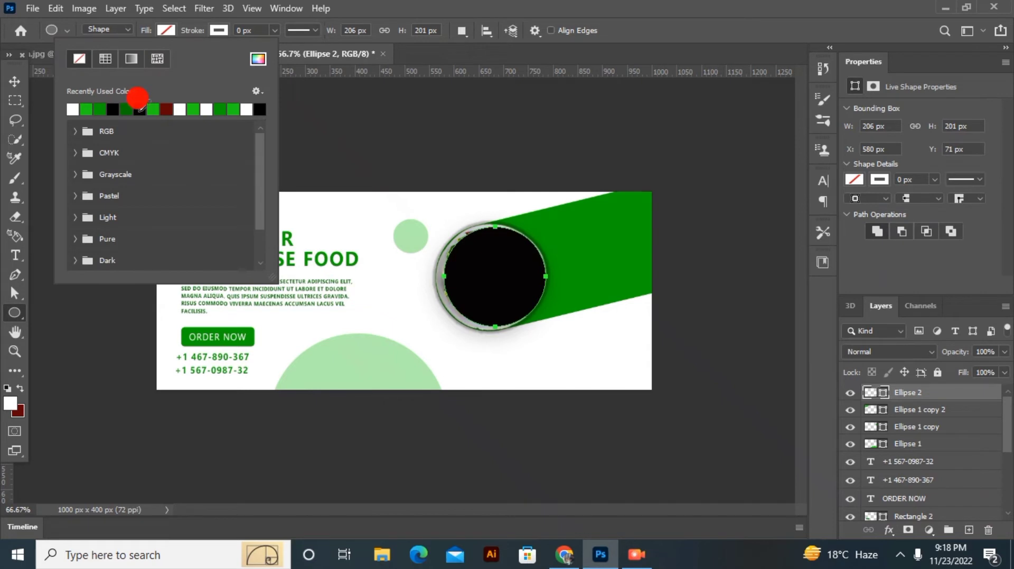
key("v")
left_click_drag(496, 282, 491, 283)
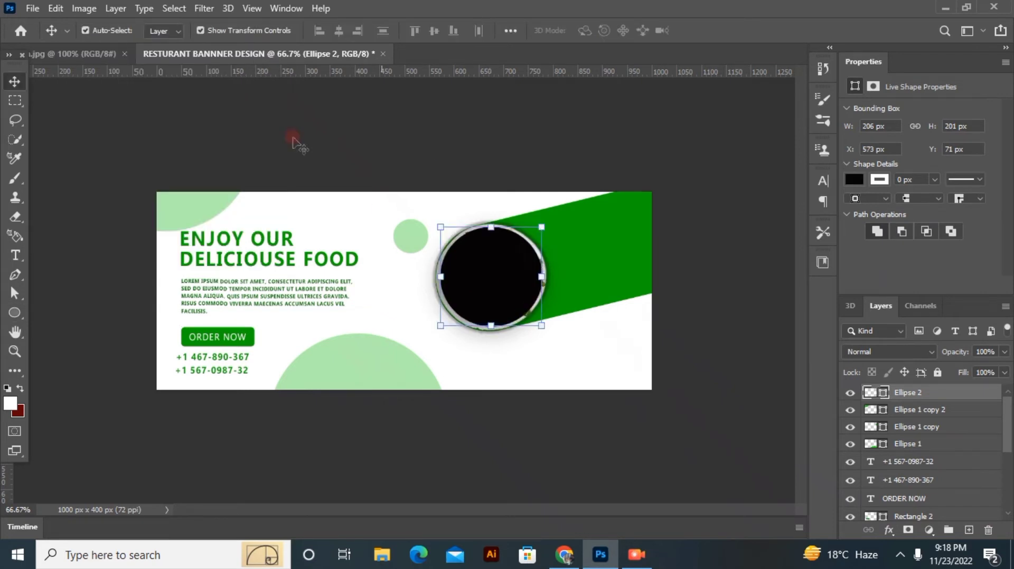
- Remove the plate ellipse's fill and give its white outline a dotted style 4 px wide
left_click(14, 312)
left_click(166, 30)
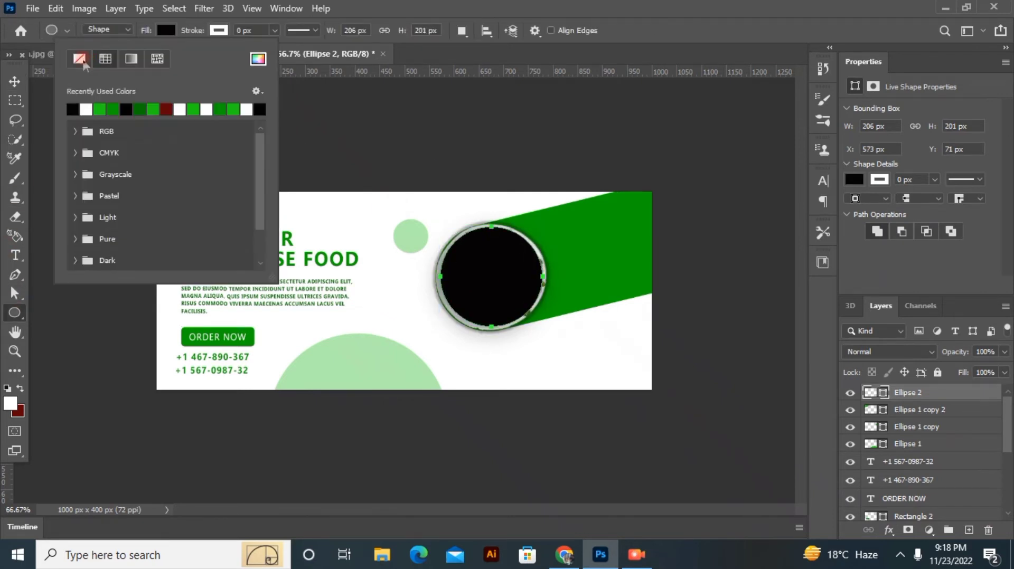
left_click(80, 58)
left_click(290, 30)
left_click(283, 121)
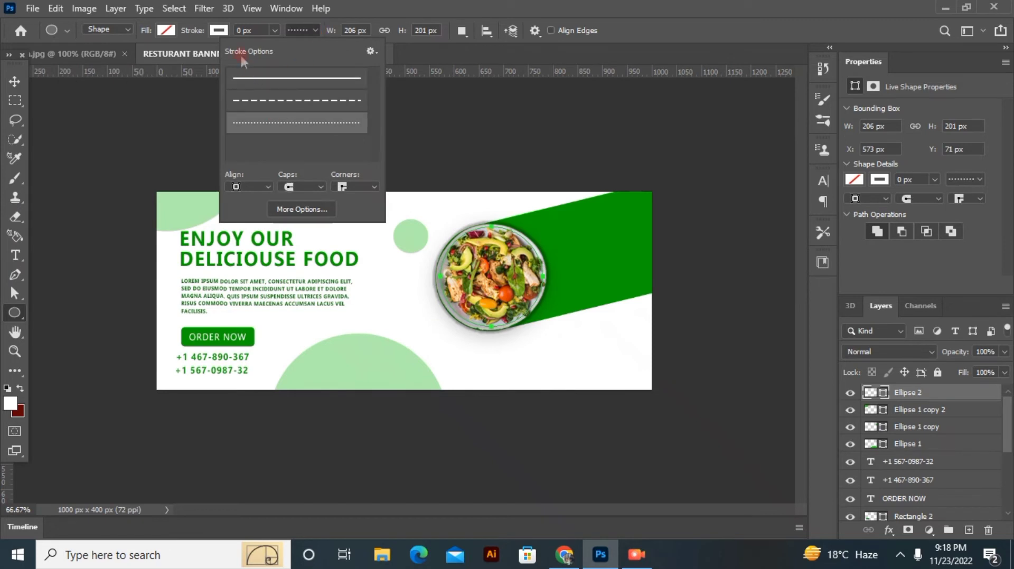
left_click_drag(185, 31, 198, 36)
left_click(151, 112)
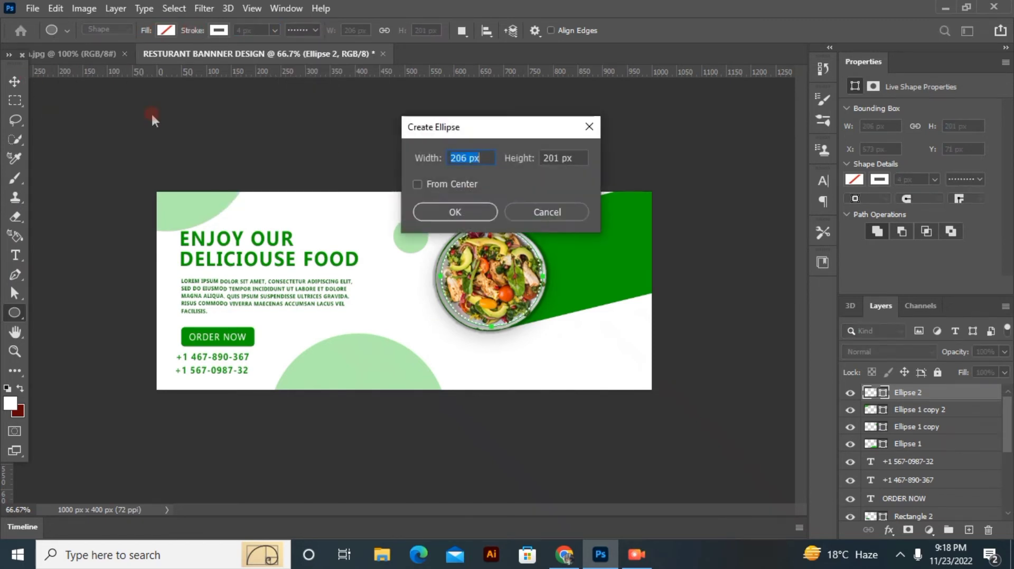
left_click(523, 210)
key("v")
left_click(260, 329)
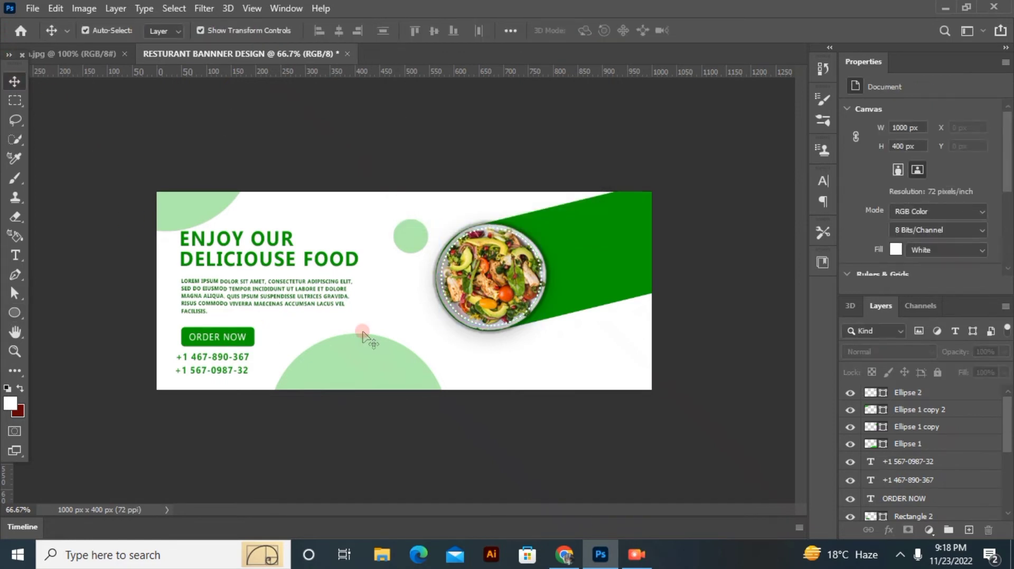
- Give the large green shape behind the plate a linear gradient fill with dark green as its first colour stop
left_click(544, 306)
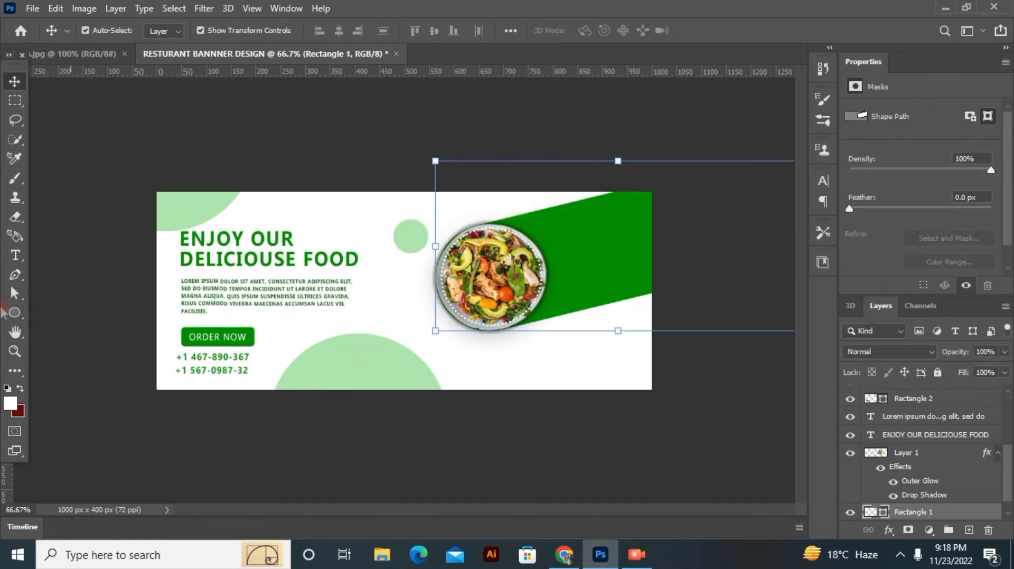
left_click(16, 313)
left_click(166, 31)
left_click(131, 58)
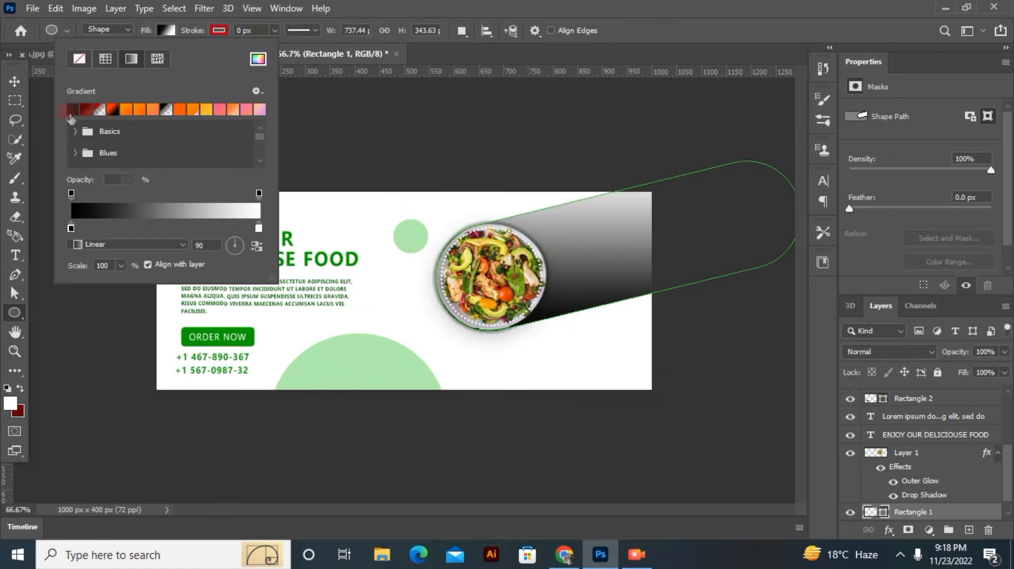
left_click(73, 109)
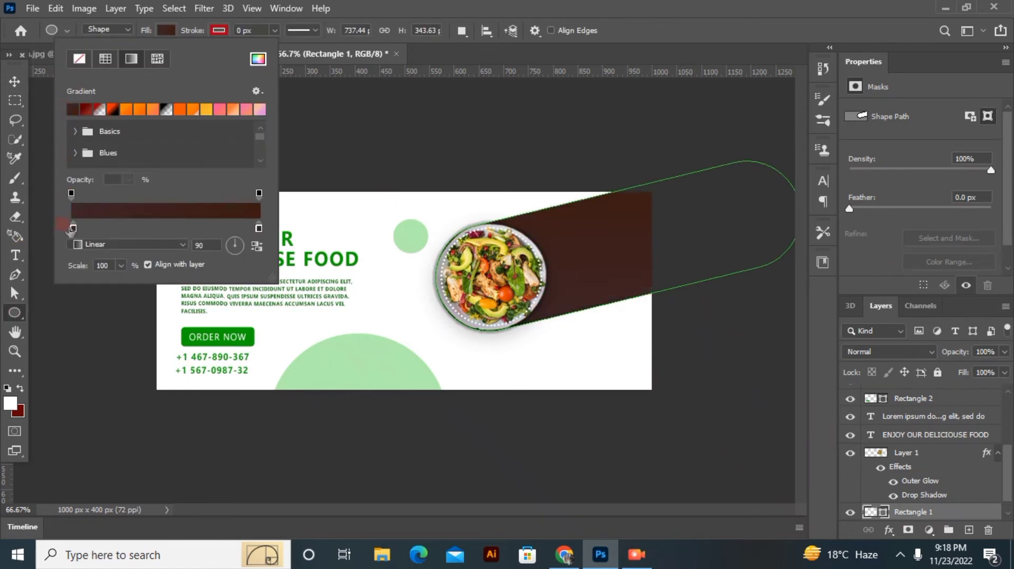
double_click(73, 228)
left_click(940, 275)
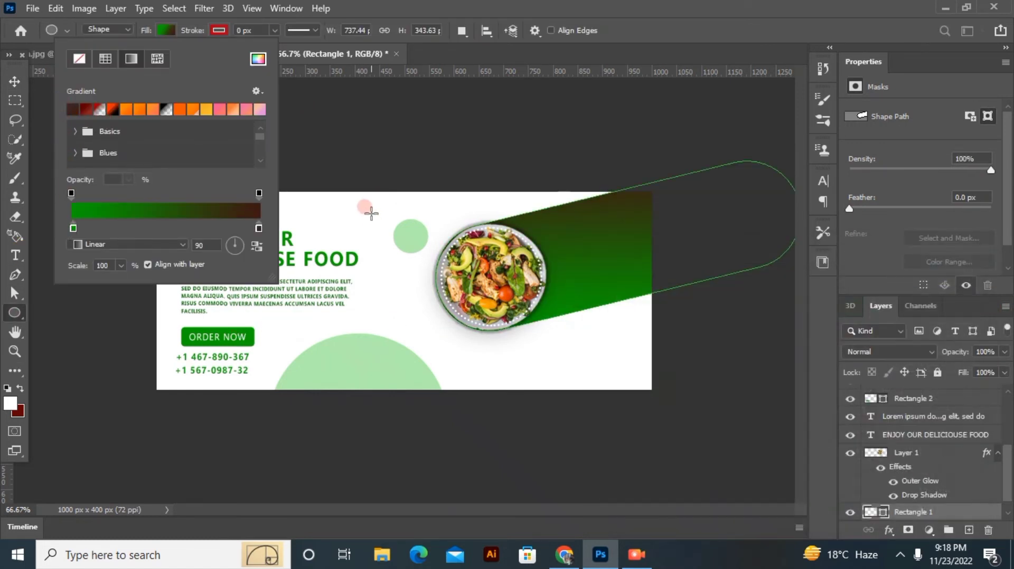
- Set the end colour stop of the large shape's gradient to a brighter green
double_click(259, 229)
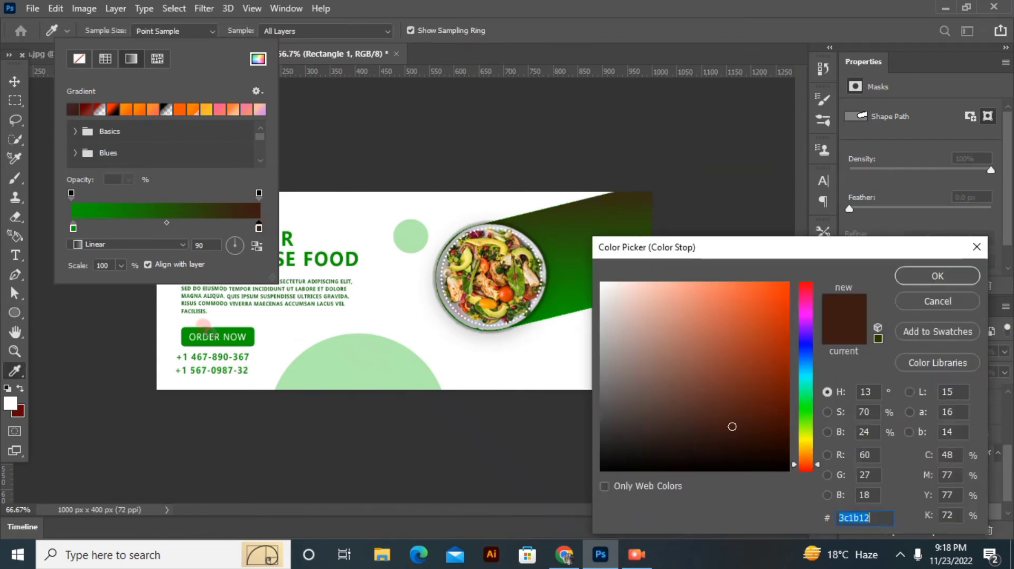
left_click(214, 326)
left_click_drag(750, 338, 859, 326)
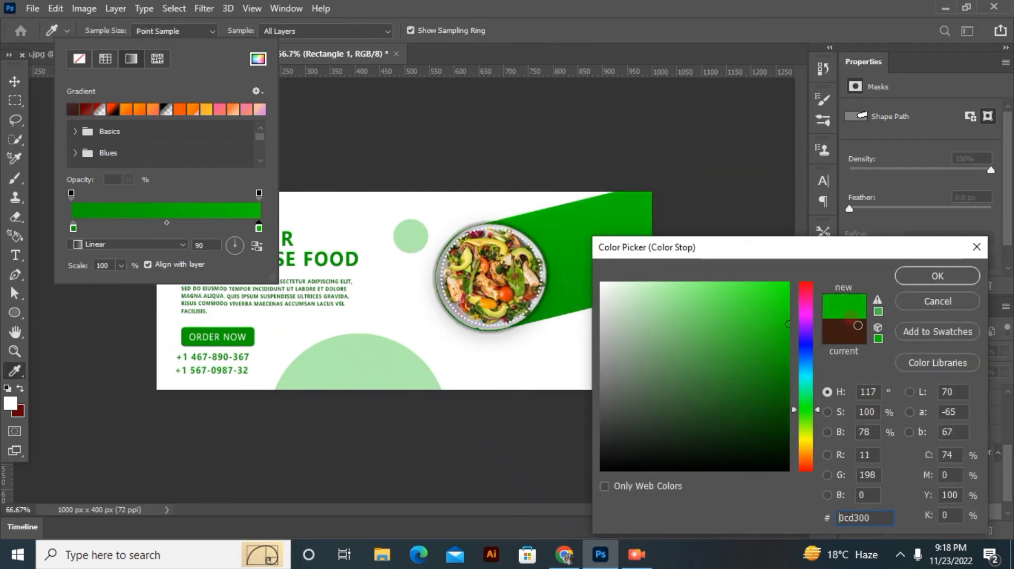
left_click(938, 276)
left_click(698, 35)
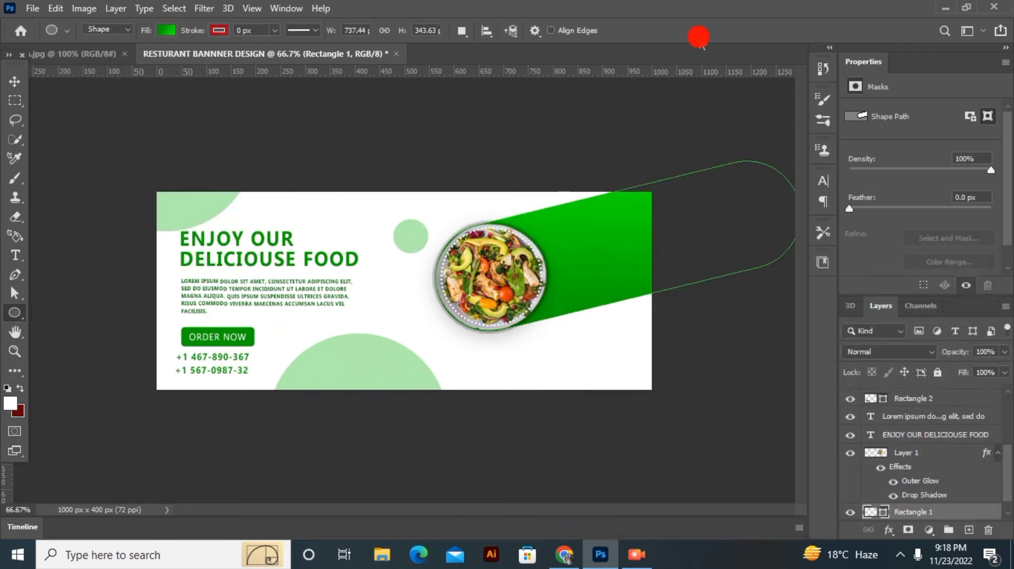
- Apply the first dark brown linear gradient preset as the fill of the ORDER NOW button
left_click(15, 81)
left_click(74, 140)
left_click(185, 332)
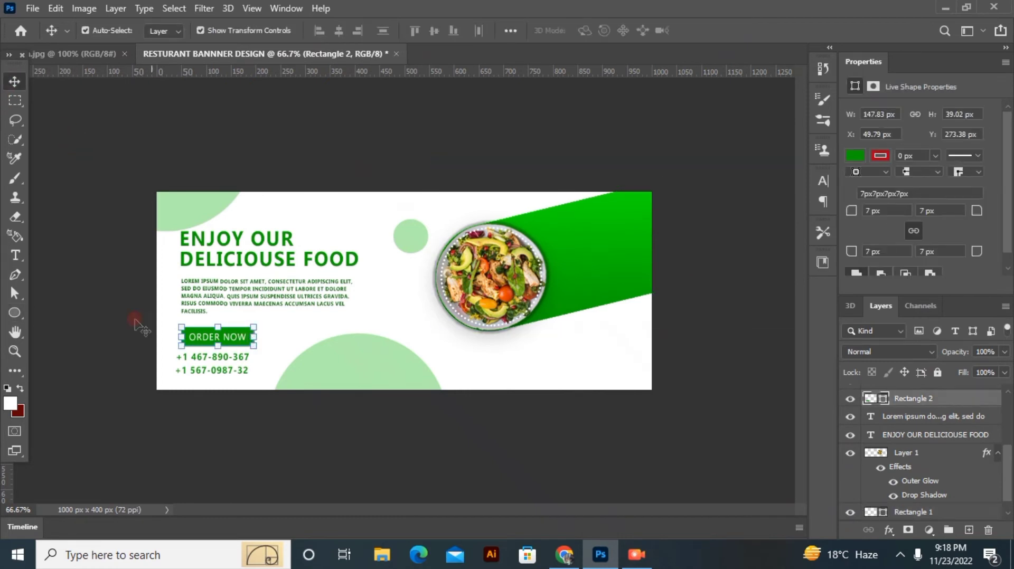
left_click(14, 314)
left_click(166, 30)
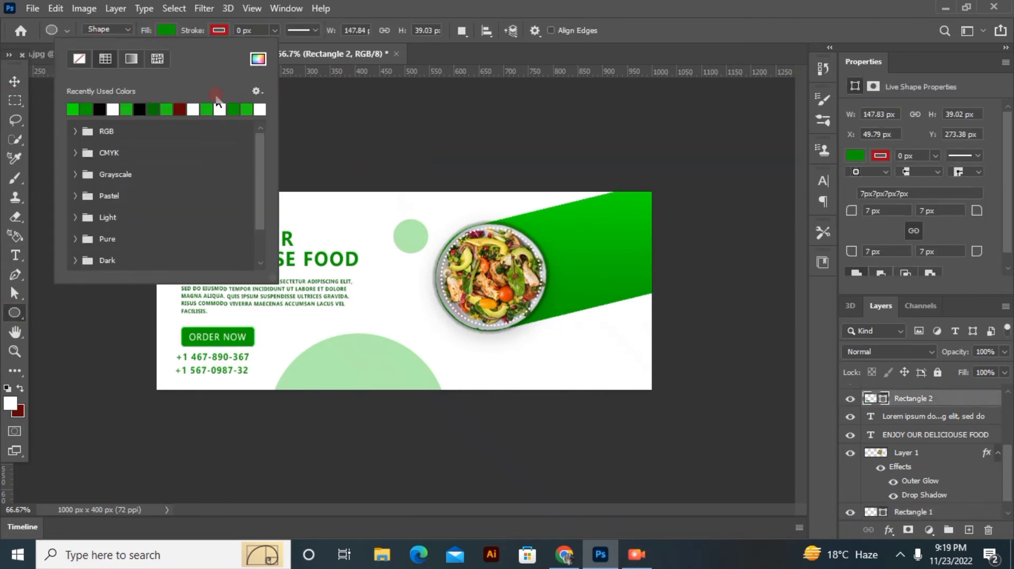
left_click(131, 59)
left_click(73, 109)
left_click(71, 194)
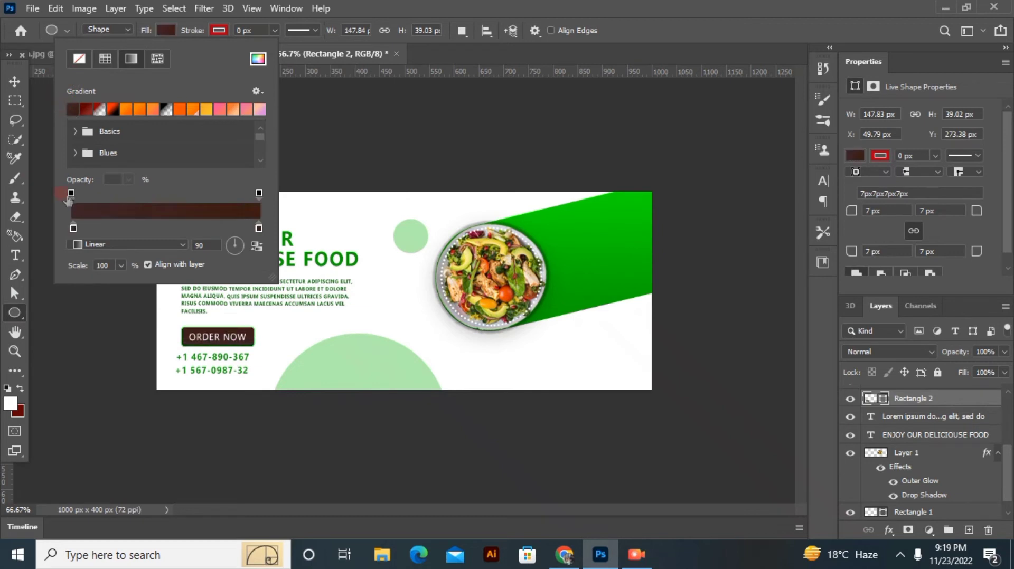
left_click(73, 229)
left_click(626, 199)
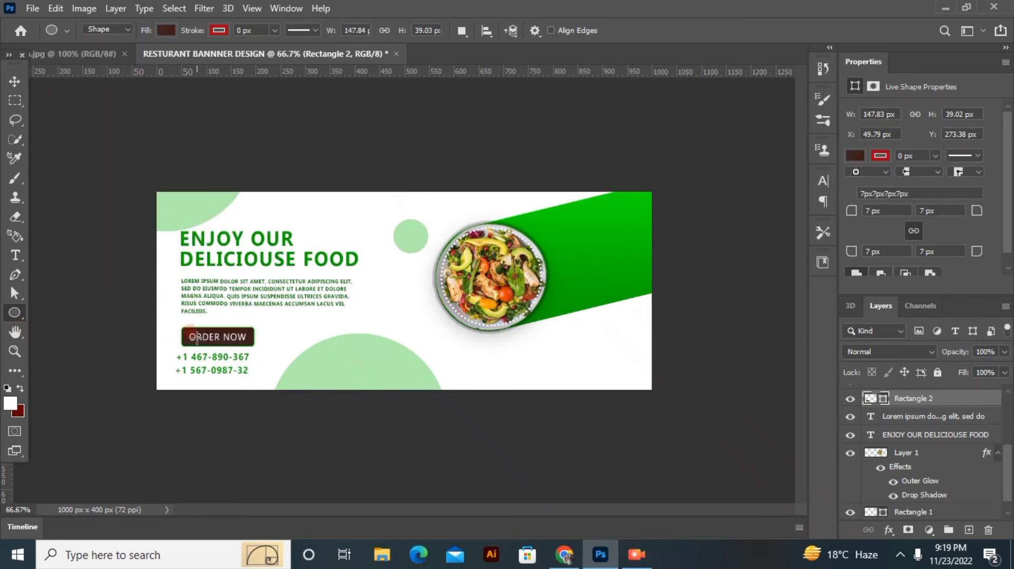
- Set the first colour stop of the ORDER NOW button's gradient to bright green 0ce400
left_click(166, 30)
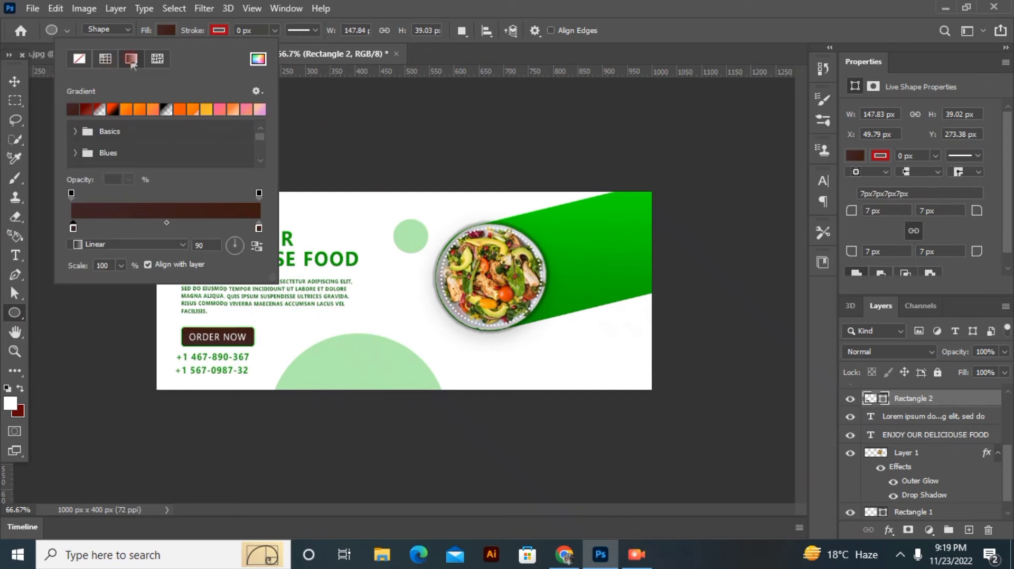
double_click(73, 228)
left_click(536, 228)
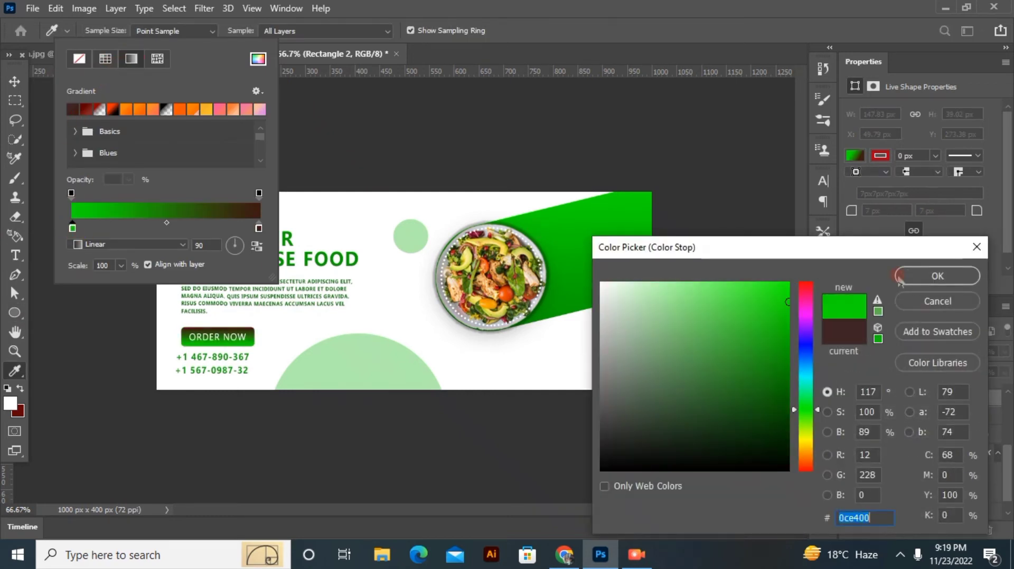
left_click(938, 276)
- Add a colour stop near the end of the button's gradient in the dark green sampled from the large shape's lower edge
left_click(259, 228)
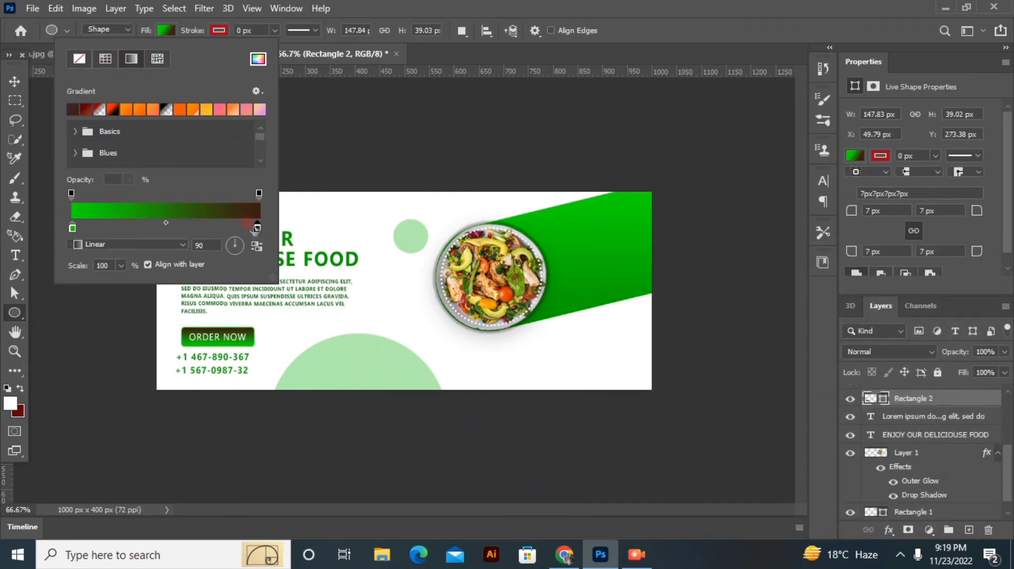
double_click(257, 228)
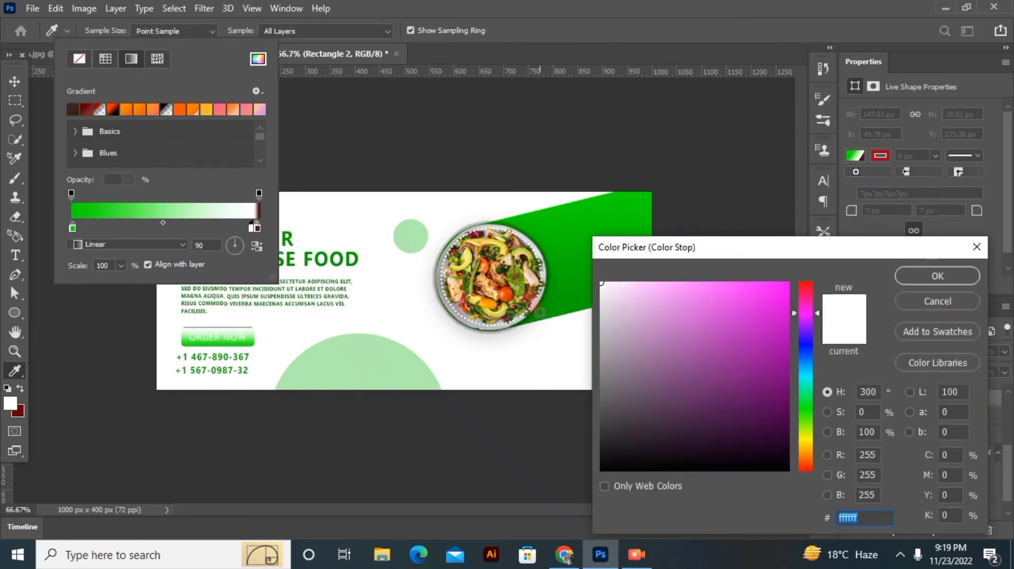
left_click(536, 317)
left_click(938, 276)
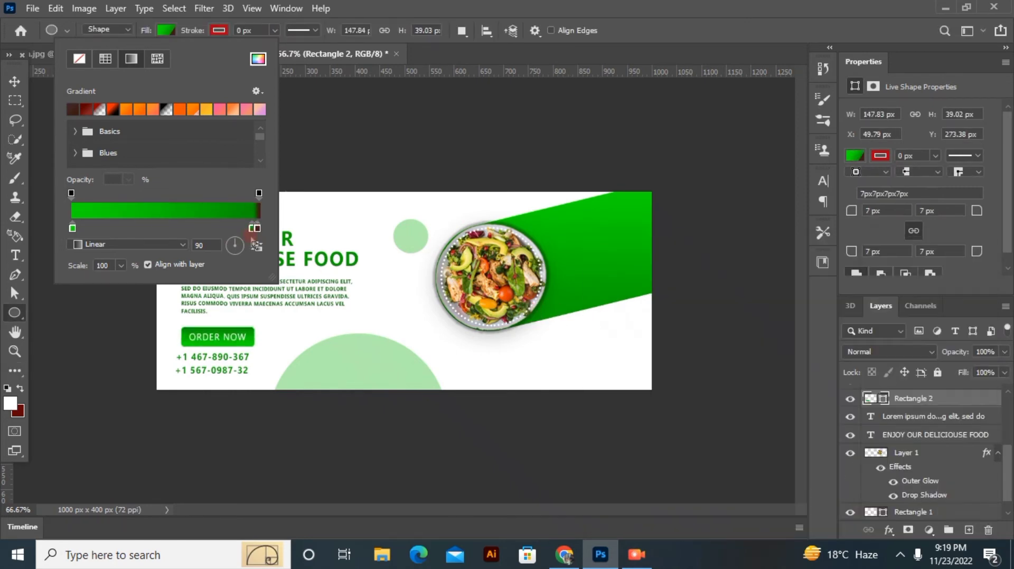
- Replace the brown end stop of the button's gradient with the large shape's dark green and deselect the button
double_click(255, 228)
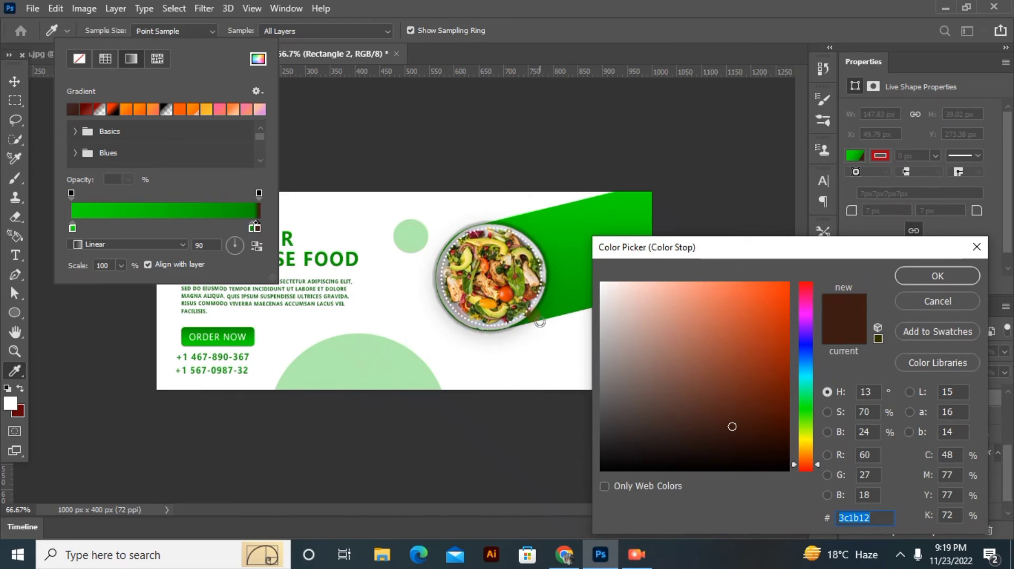
left_click(552, 311)
left_click(938, 276)
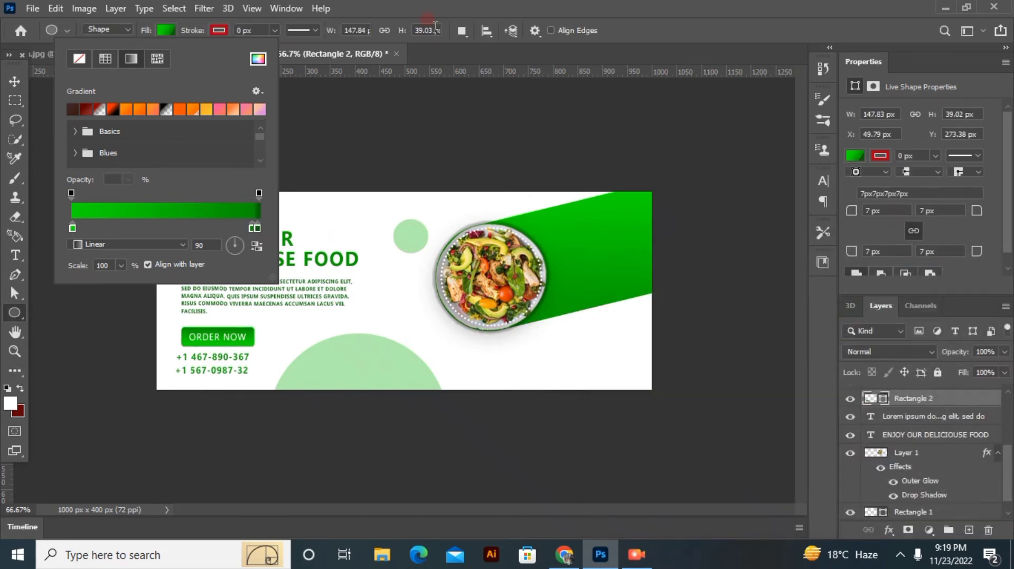
left_click(341, 112)
left_click(11, 81)
left_click(227, 392)
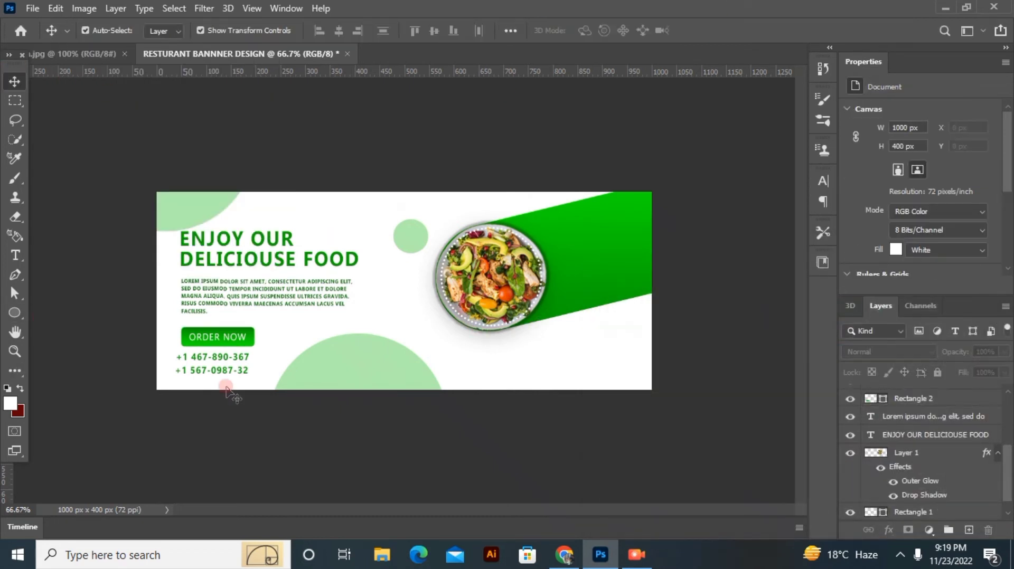
- Draw a circle about 92 x 90 px beside the plate's lower left and fill it with the first dark brown gradient preset
left_click(15, 313)
left_click_drag(417, 278, 445, 326)
left_click(166, 30)
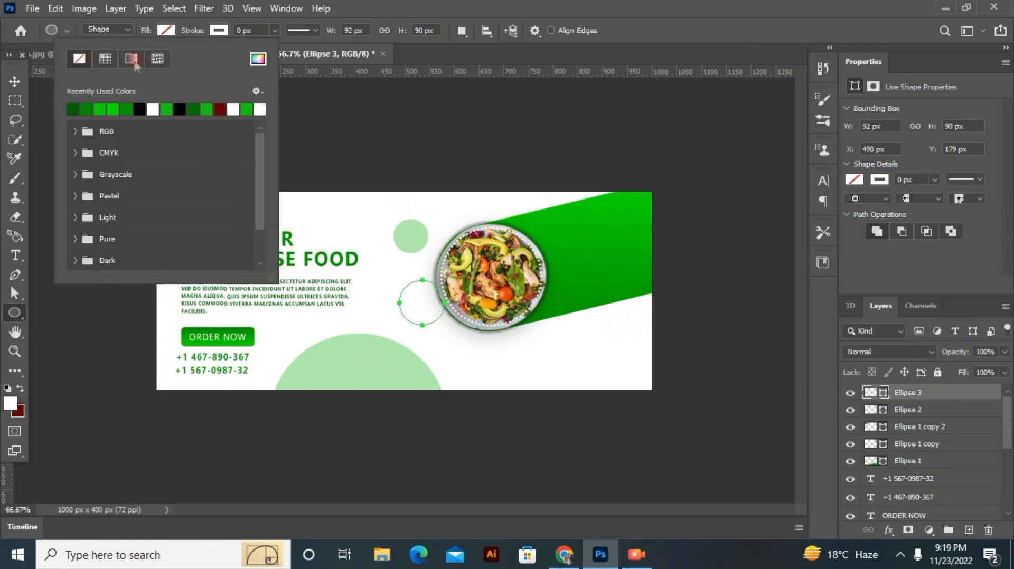
left_click(131, 58)
left_click(72, 108)
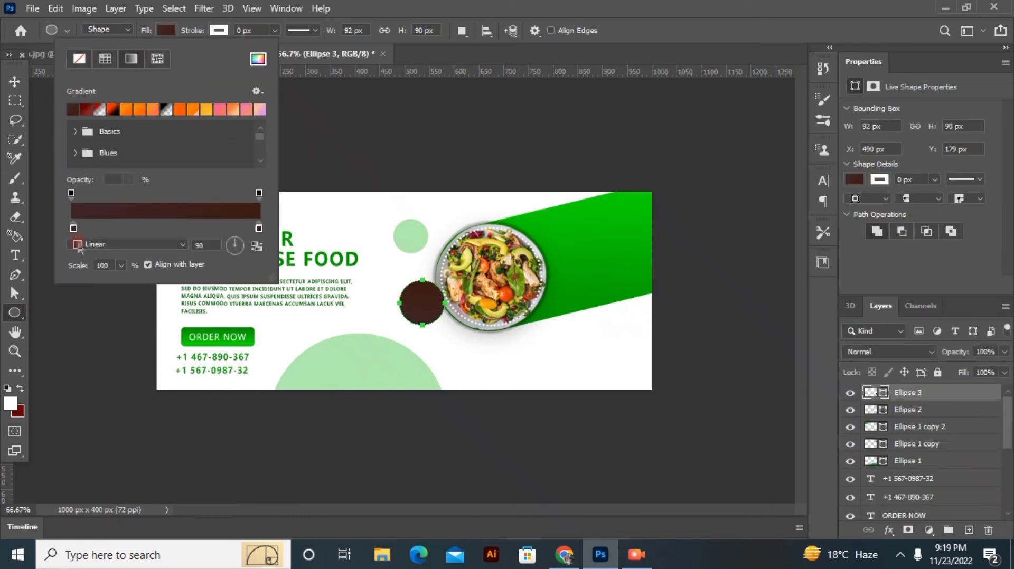
- Set the first colour stop of the new circle's gradient to the green sampled from the large shape's upper corner
left_click(78, 245)
left_click(643, 188)
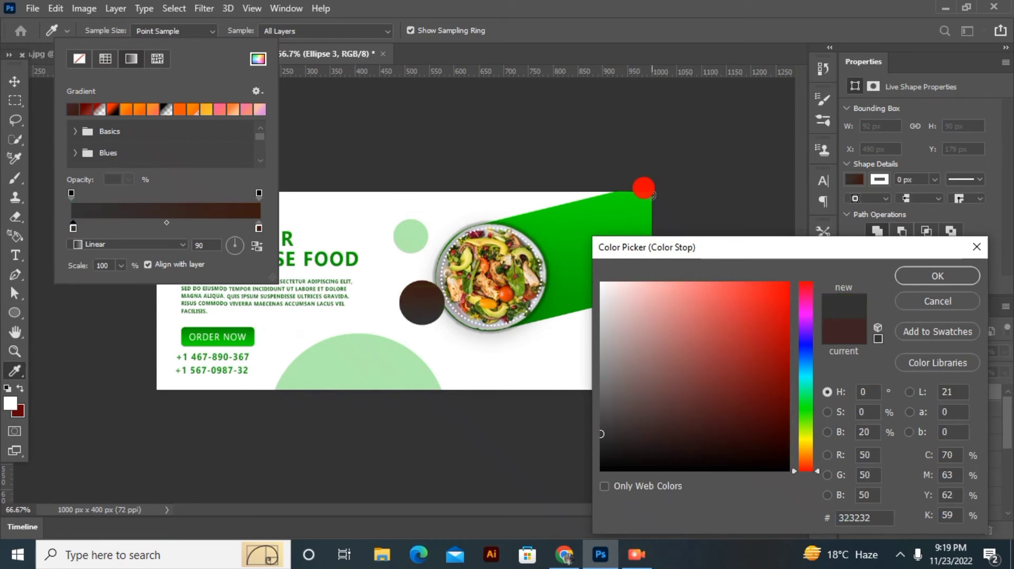
left_click(650, 200)
key("Return")
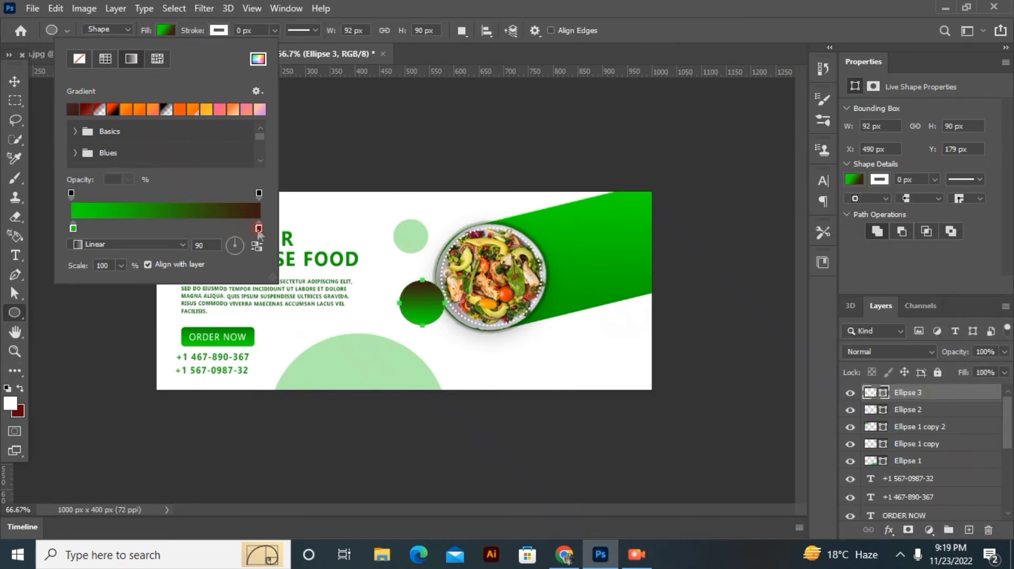
- Change the brown end stop of the circle's gradient to a darker green and deselect the circle
double_click(258, 228)
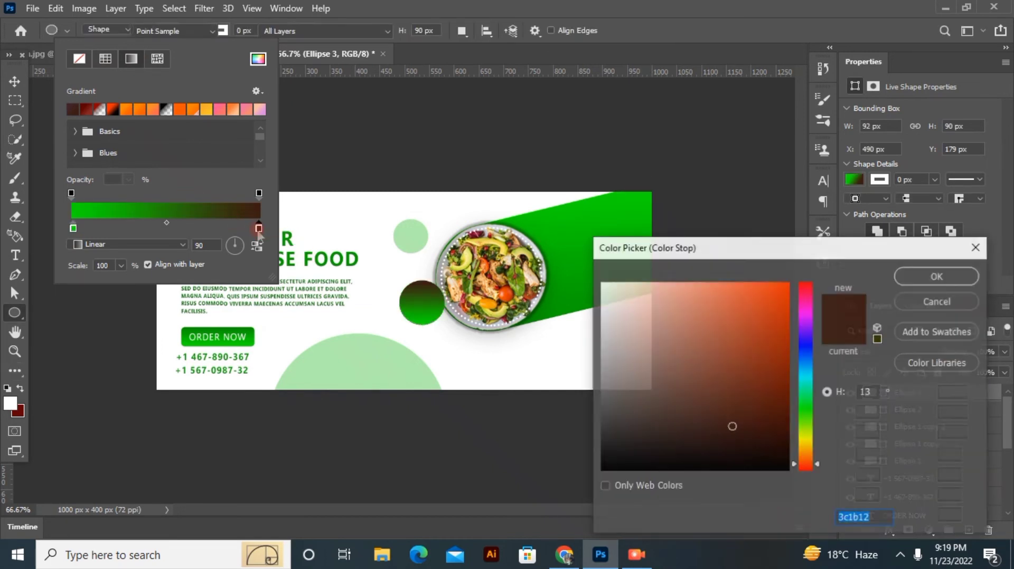
left_click(393, 340)
left_click_drag(770, 340, 825, 344)
left_click(953, 284)
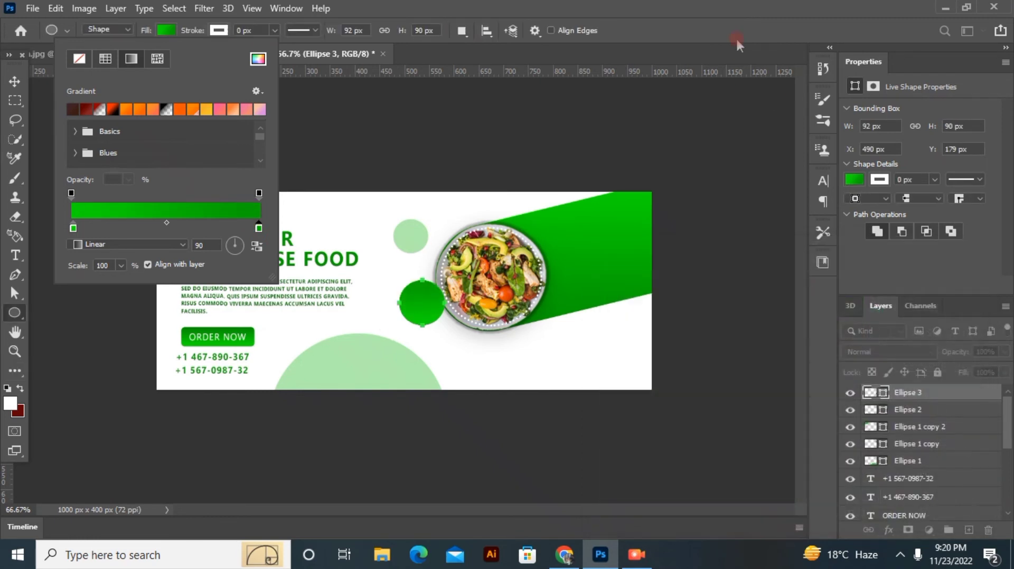
left_click(12, 83)
left_click(256, 356)
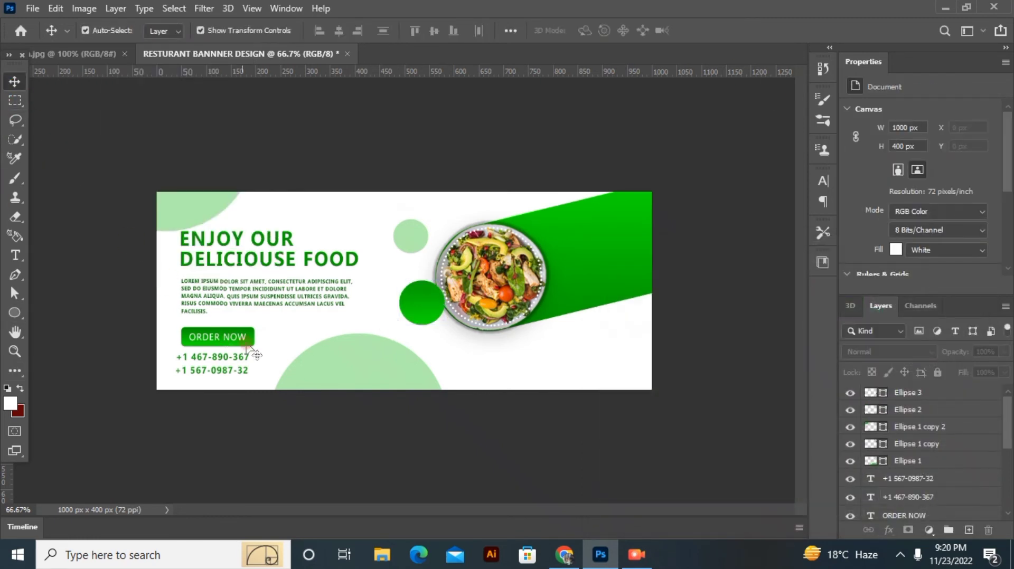
- Add the two-line text "20% OFF", place it on the new green circle and bring its layer to the top of the stack
left_click(249, 340)
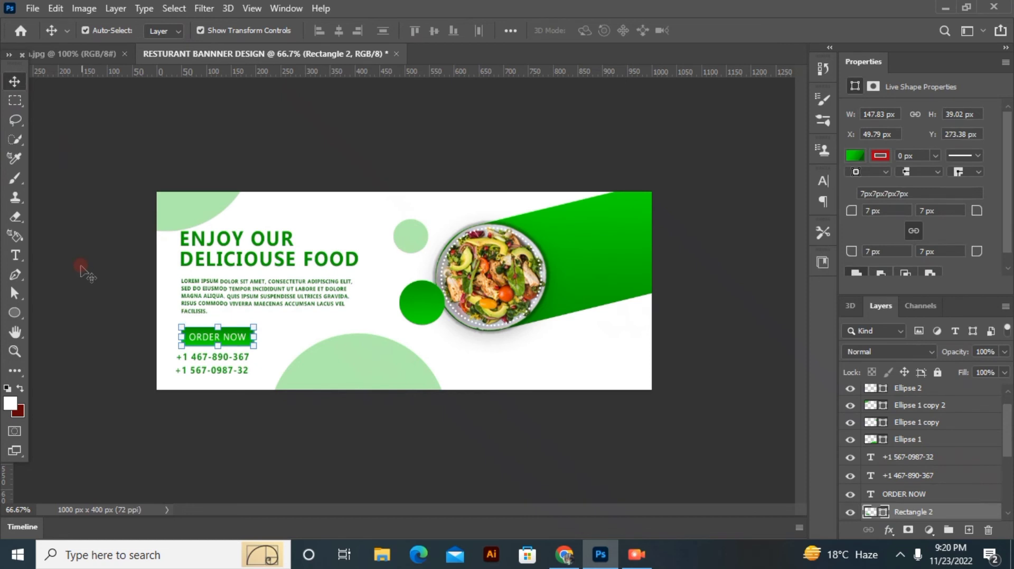
double_click(316, 280)
left_click(709, 31)
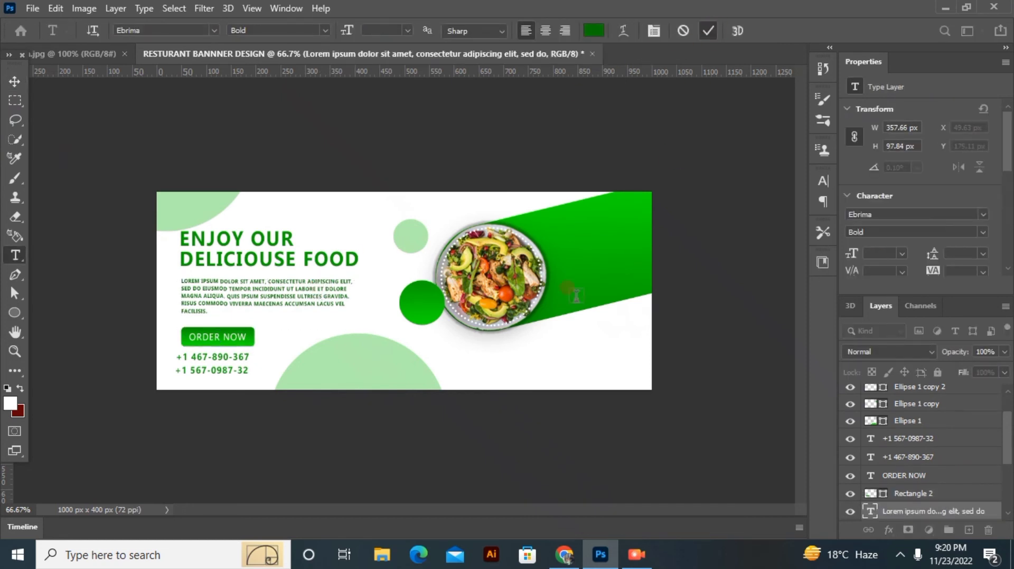
left_click(491, 351)
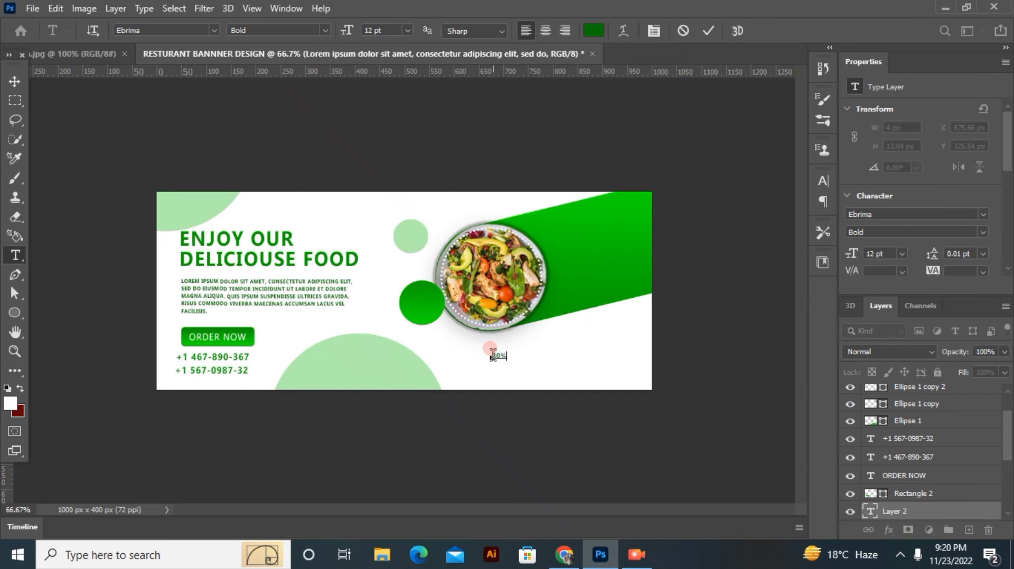
left_click_drag(490, 355, 527, 346)
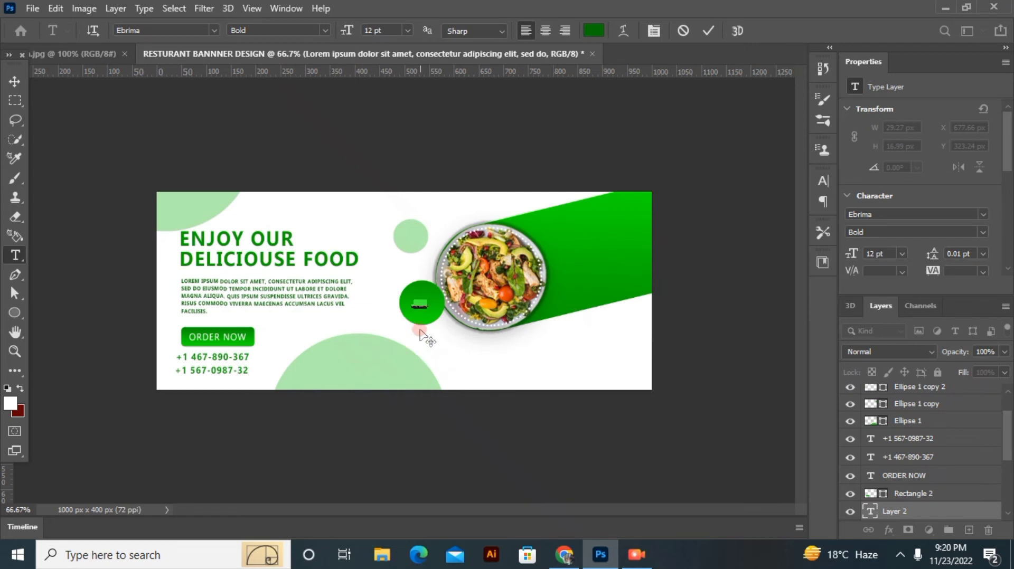
left_click_drag(901, 509, 930, 386)
- Set the leading of the 20% OFF text to 15 pt and its colour to white ffffff
left_click(931, 253)
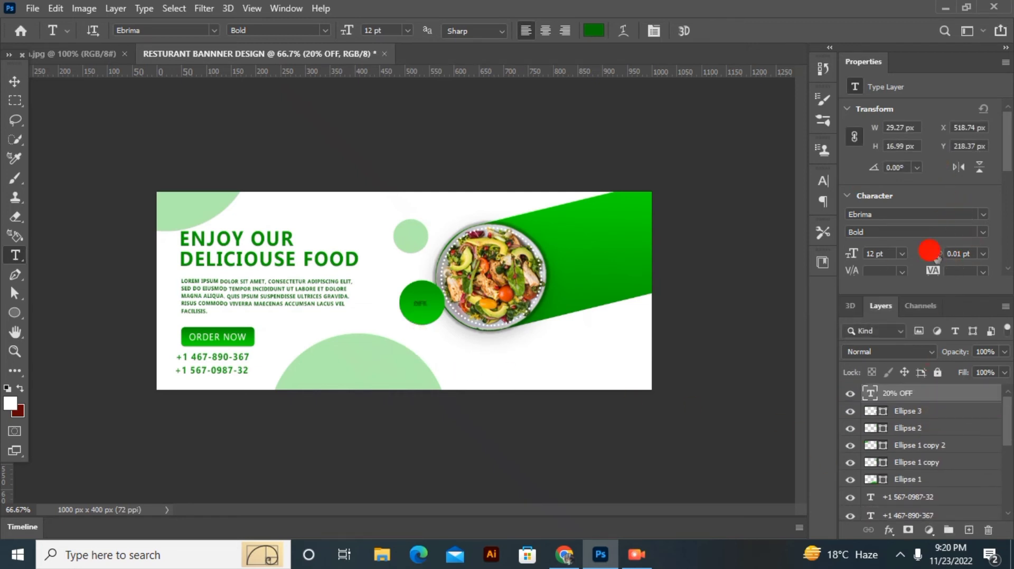
left_click_drag(936, 257, 930, 255)
left_click_drag(427, 312, 412, 303)
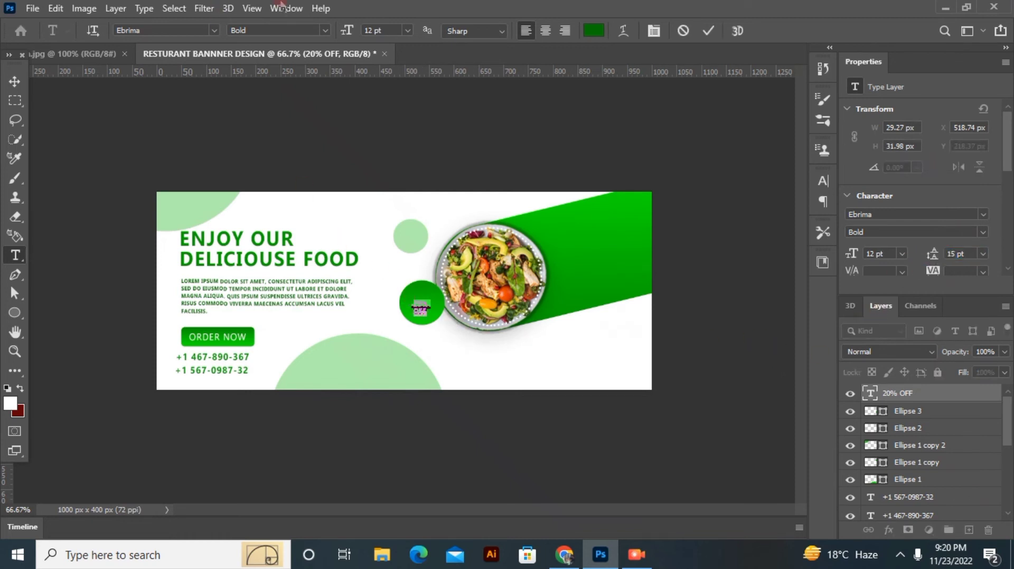
left_click(593, 30)
left_click(603, 288)
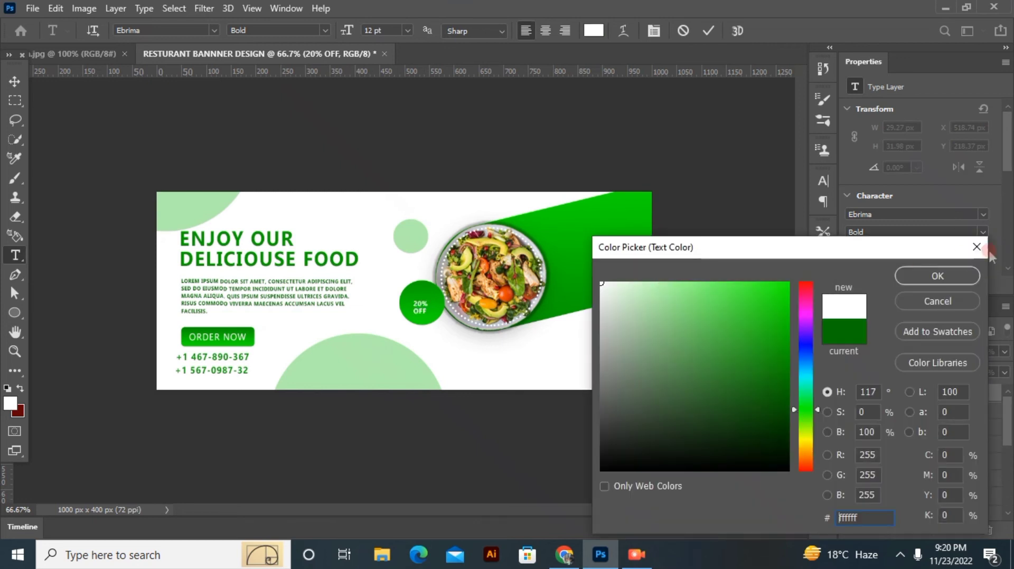
left_click(935, 274)
- Set the 20% OFF text to the Regular style at a size of 25 pt
left_click(324, 31)
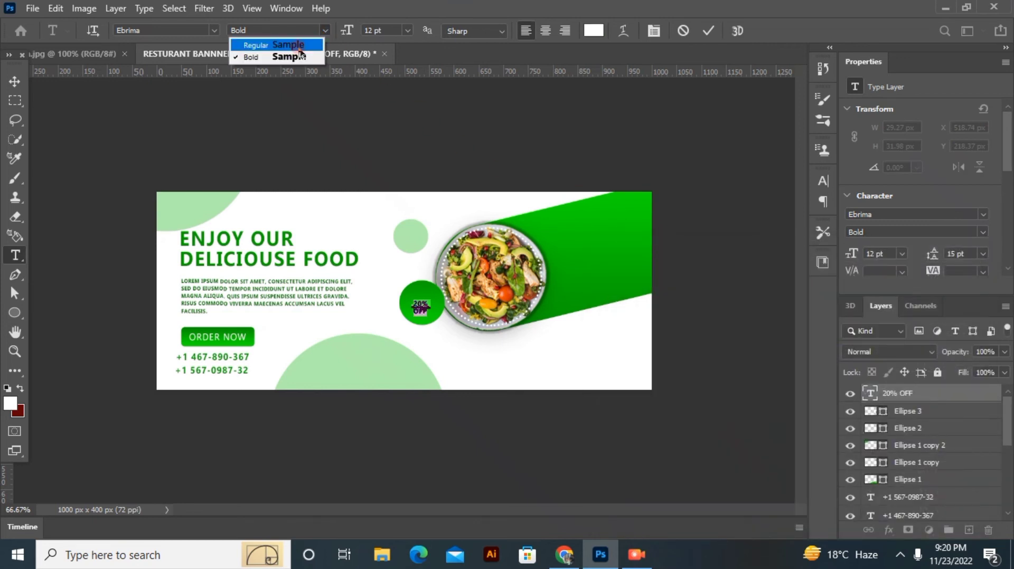
left_click(300, 52)
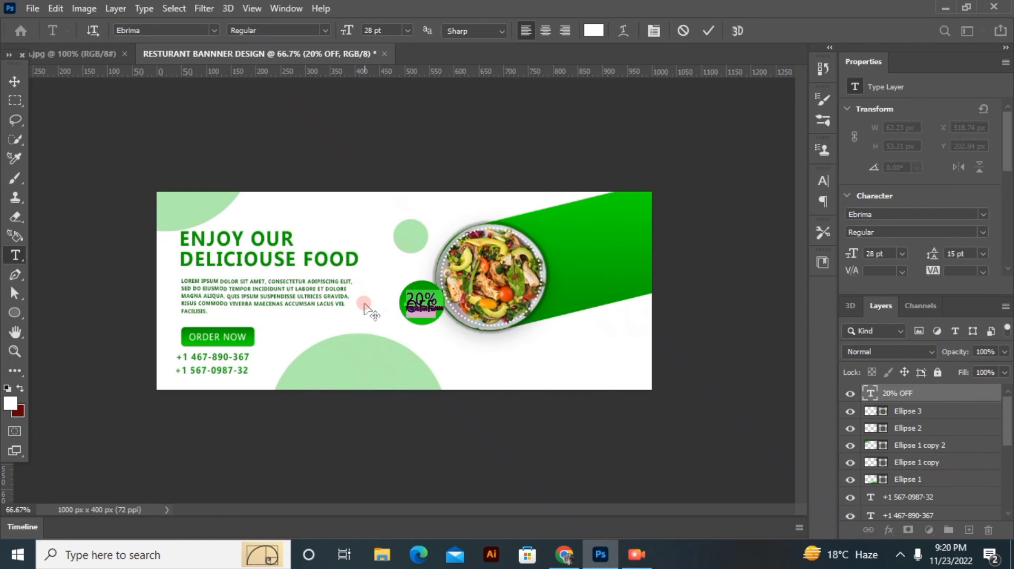
left_click_drag(348, 30, 340, 30)
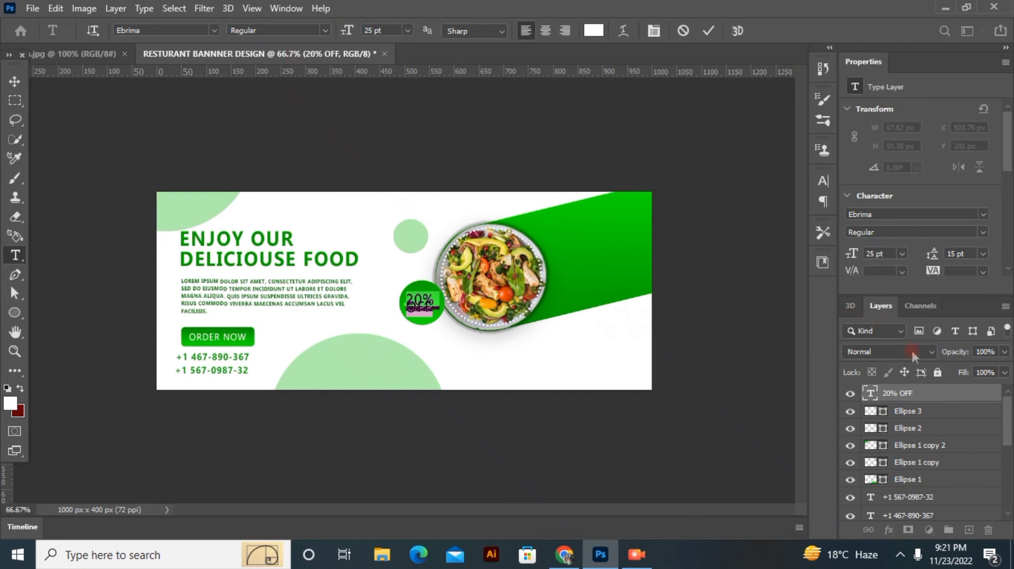
- Set the 20% OFF text to 21 pt with 31 pt leading and centre it on the green circle
left_click_drag(932, 254, 945, 260)
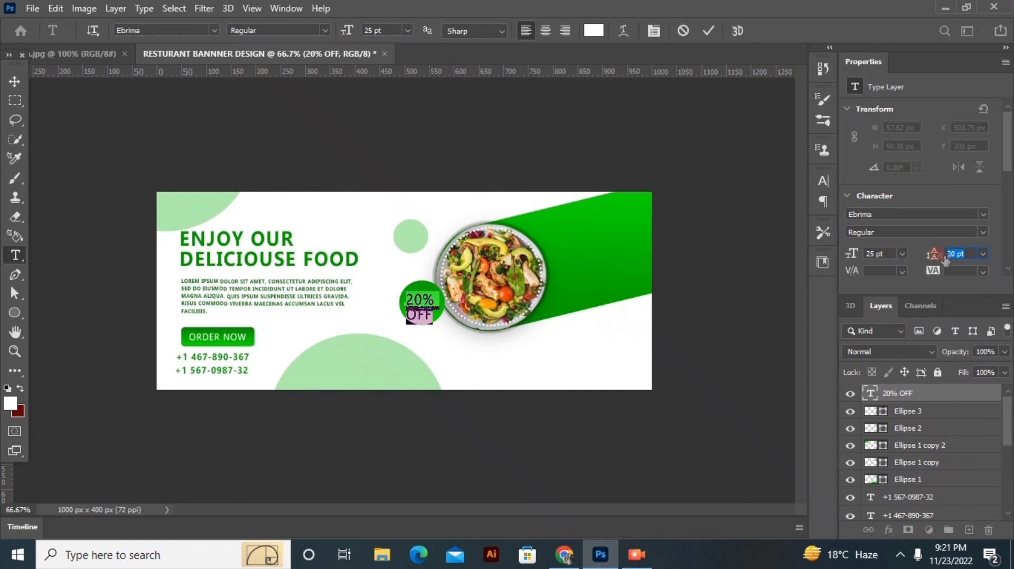
left_click_drag(352, 32, 339, 31)
left_click_drag(371, 322, 375, 316)
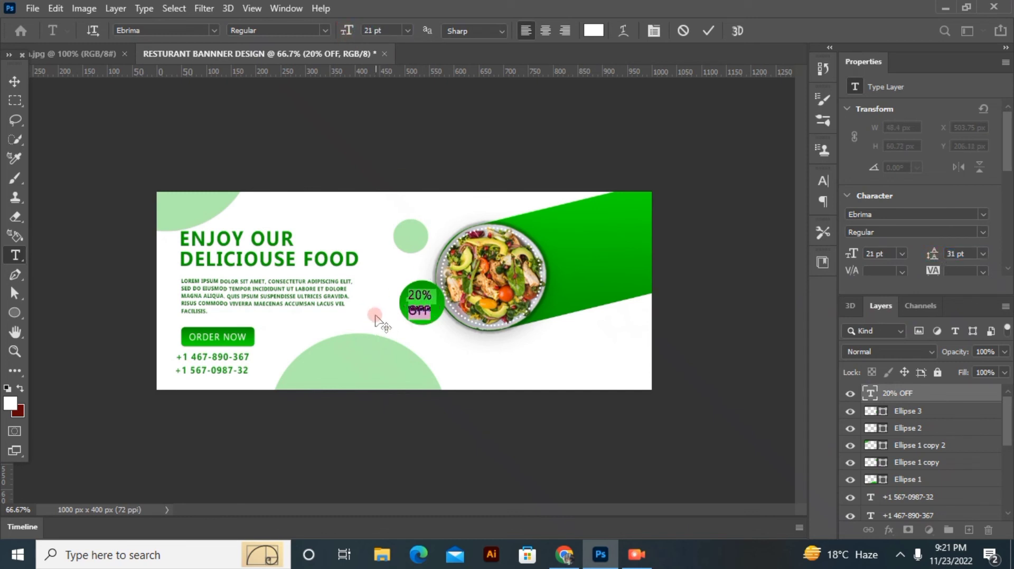
left_click(708, 30)
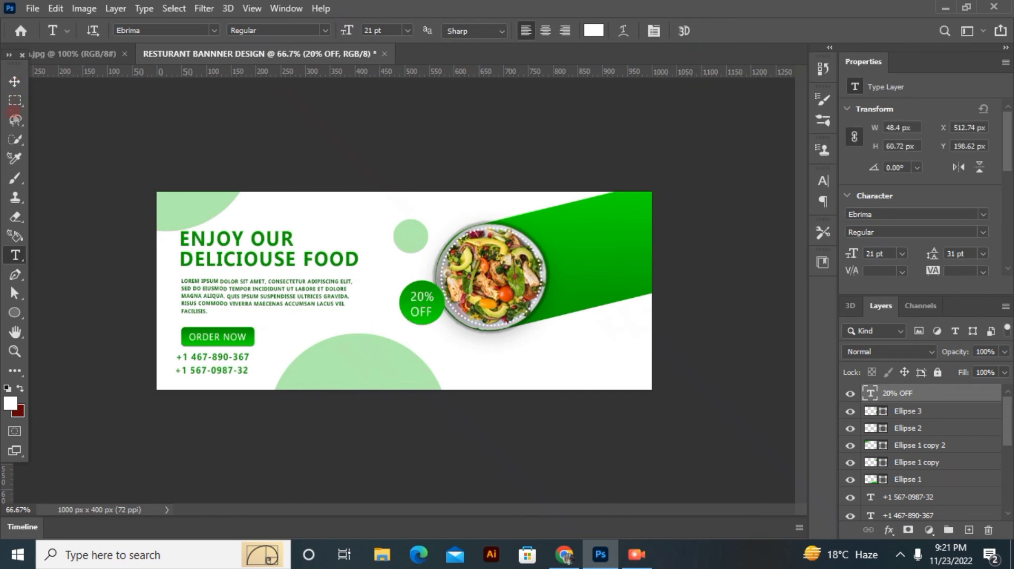
- Select the 20% OFF text together with its green circle and move both slightly left, away from the plate
left_click(15, 85)
left_click(258, 326)
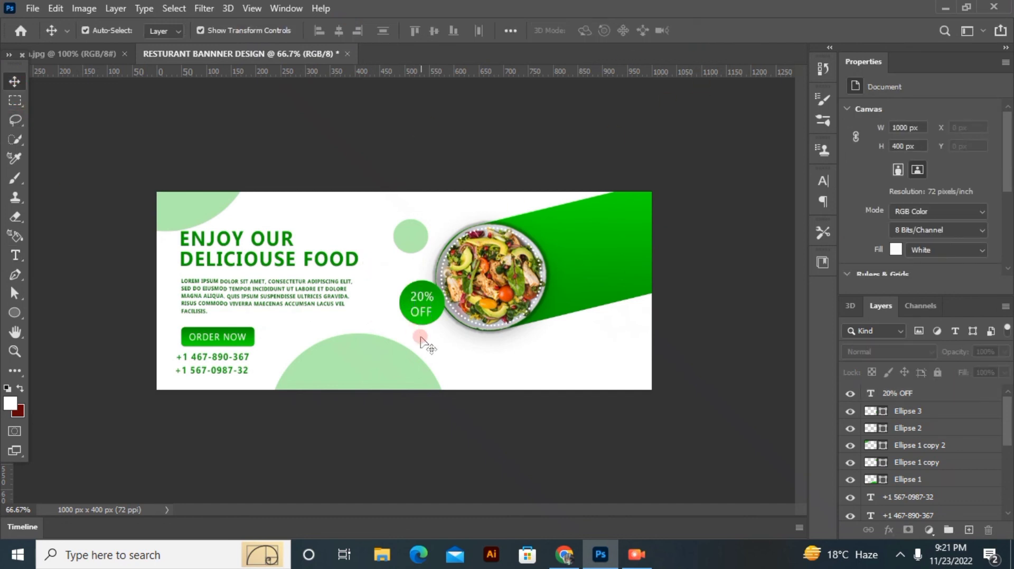
left_click_drag(420, 336, 423, 307)
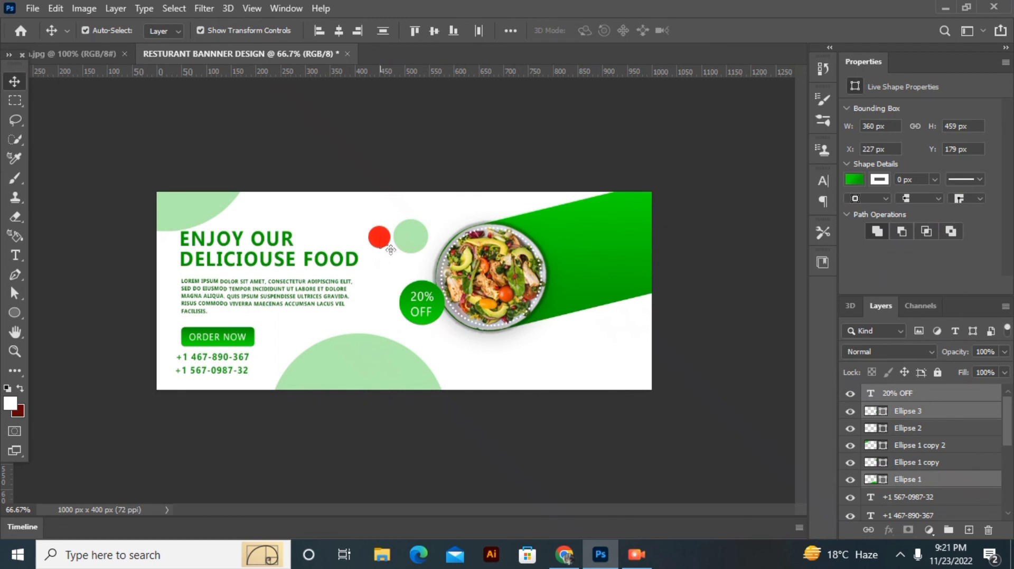
left_click_drag(400, 281, 419, 309)
- Duplicate the dotted ring that lies on the plate
left_click(464, 226)
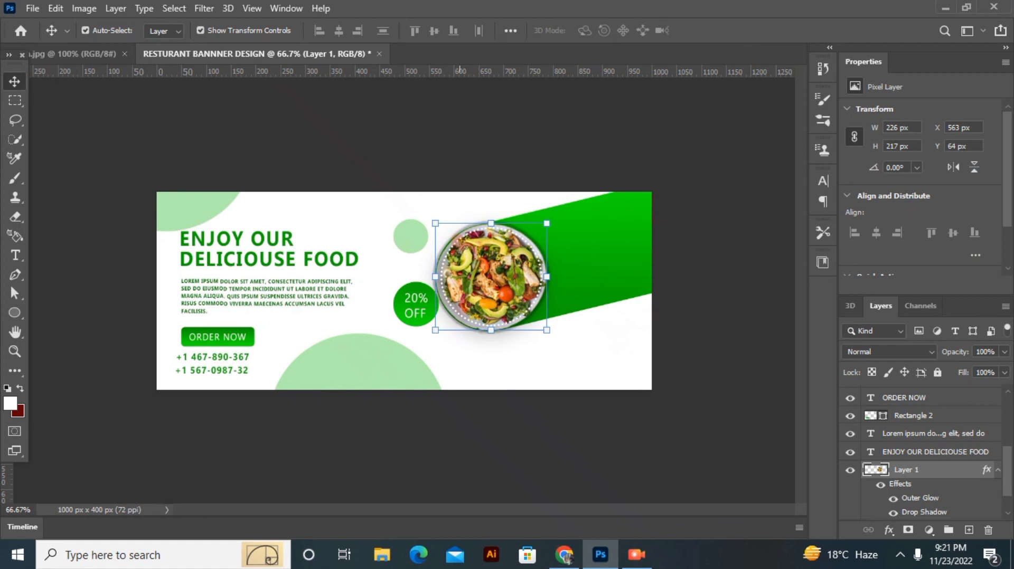
left_click(458, 240)
left_click_drag(932, 393, 970, 530)
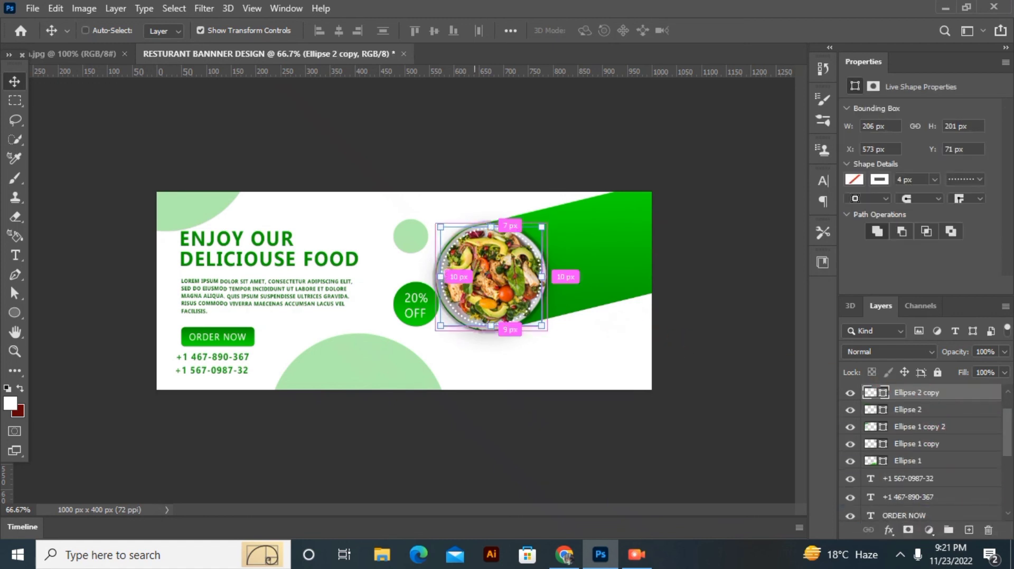
- Scale the ring copy to about 35.5%, centre it inside the 20% OFF circle and deselect it
key("ctrl+t")
left_click_drag(441, 227, 492, 277)
left_click_drag(520, 291, 420, 293)
left_click_drag(442, 328, 423, 306)
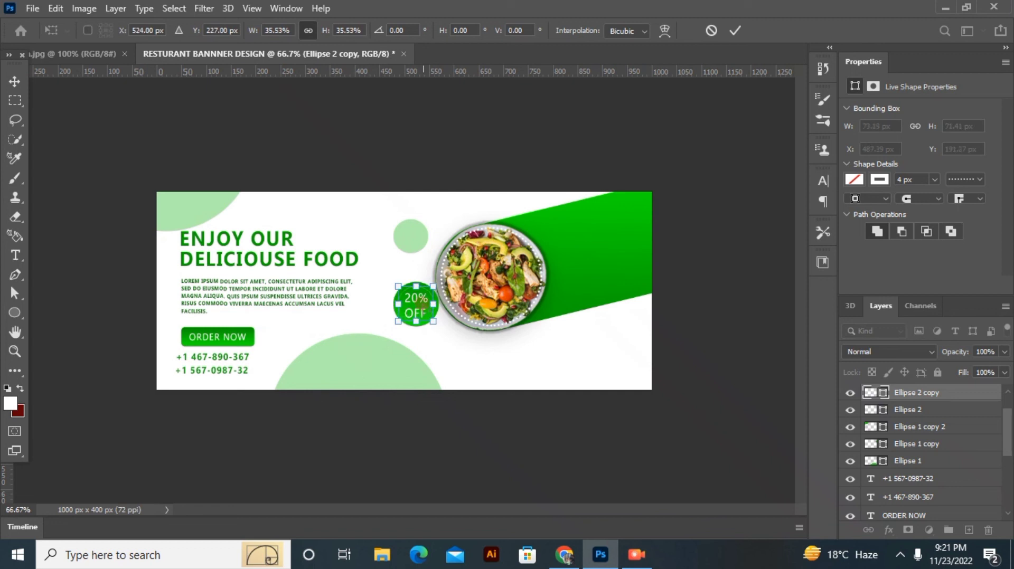
left_click(736, 31)
left_click(55, 105)
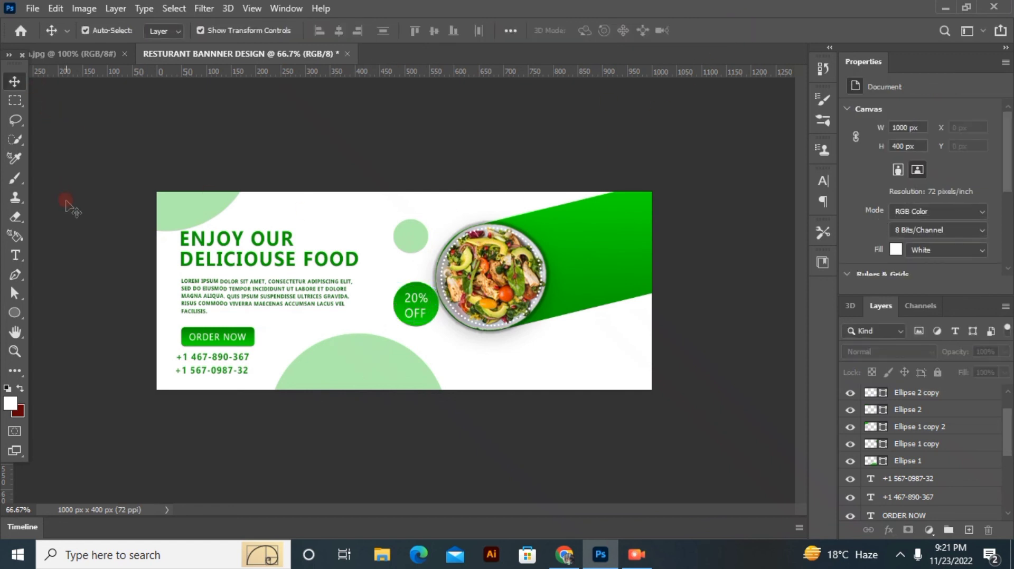
- Set the stroke width of the dotted ring copy in the 20% OFF circle to 20 px
left_click(950, 395)
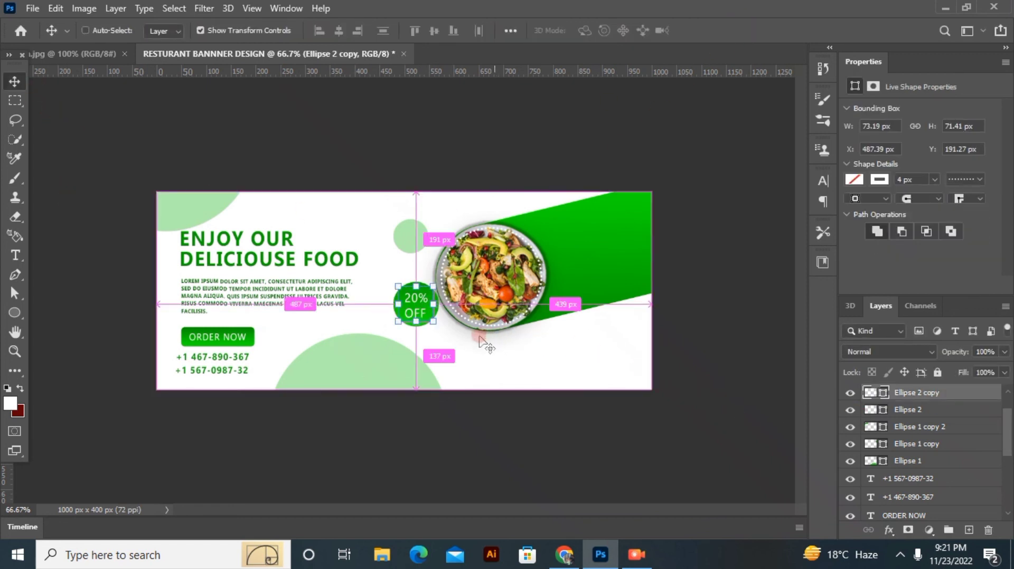
key("ctrl+t")
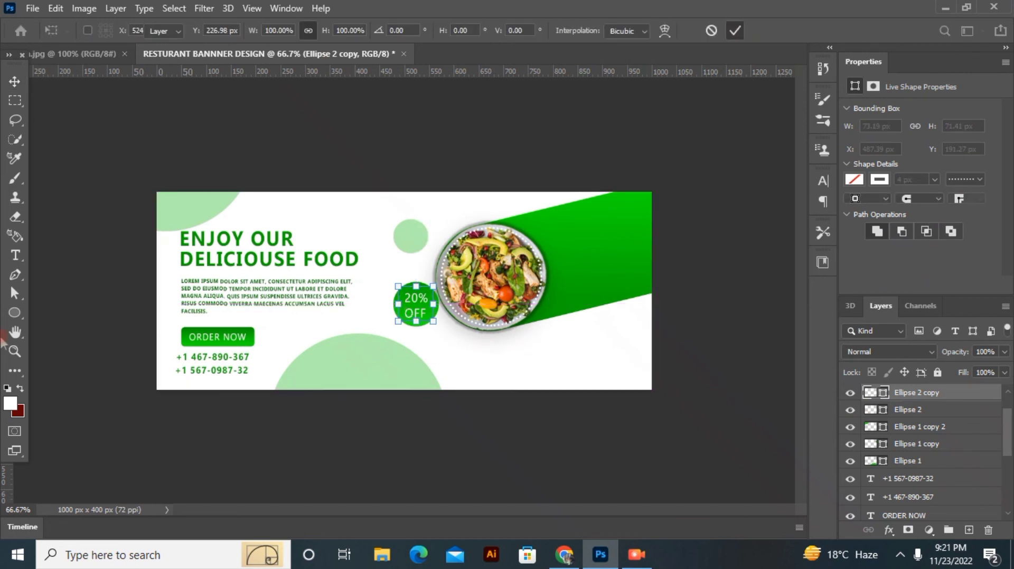
left_click(14, 313)
left_click_drag(185, 31, 204, 33)
left_click(174, 259)
left_click(547, 212)
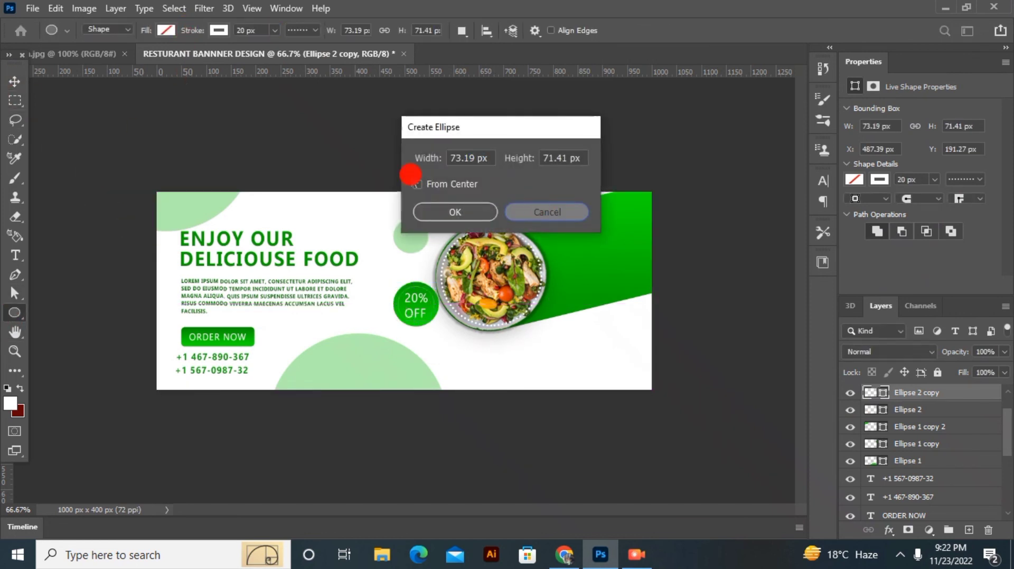
left_click(14, 80)
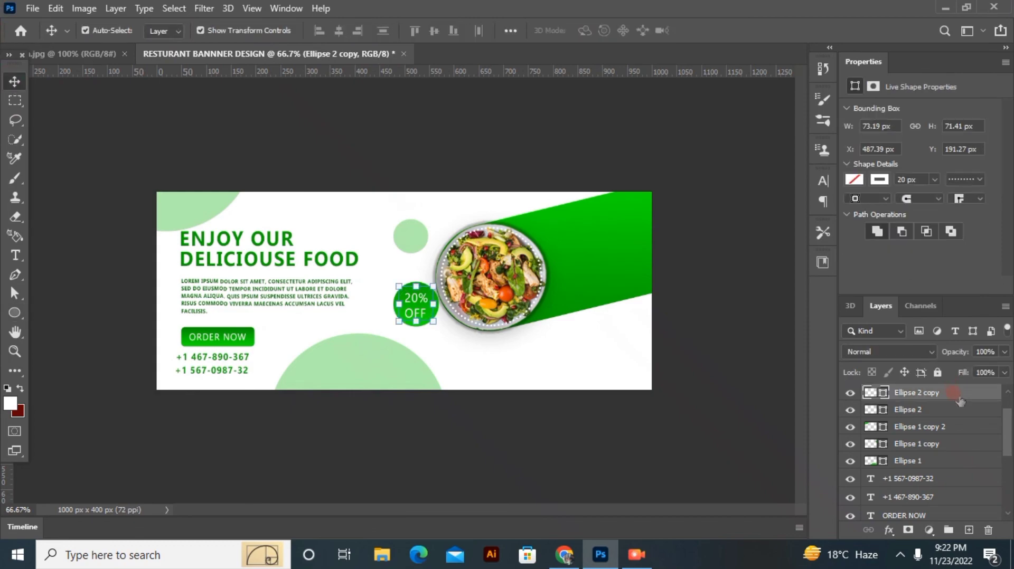